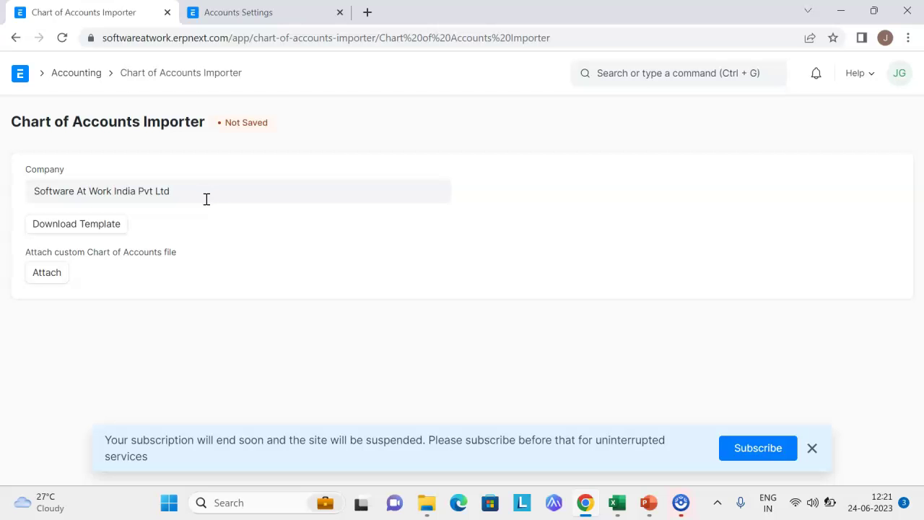
click(104, 228)
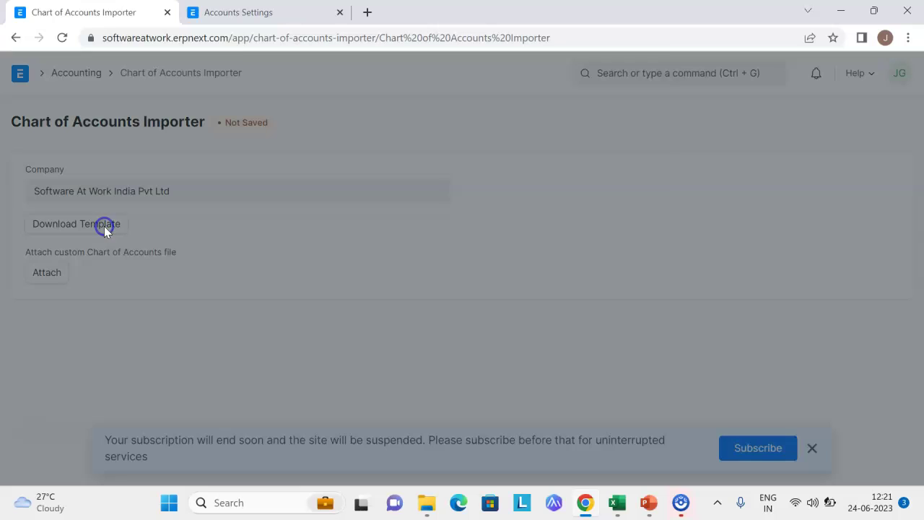
click(282, 165)
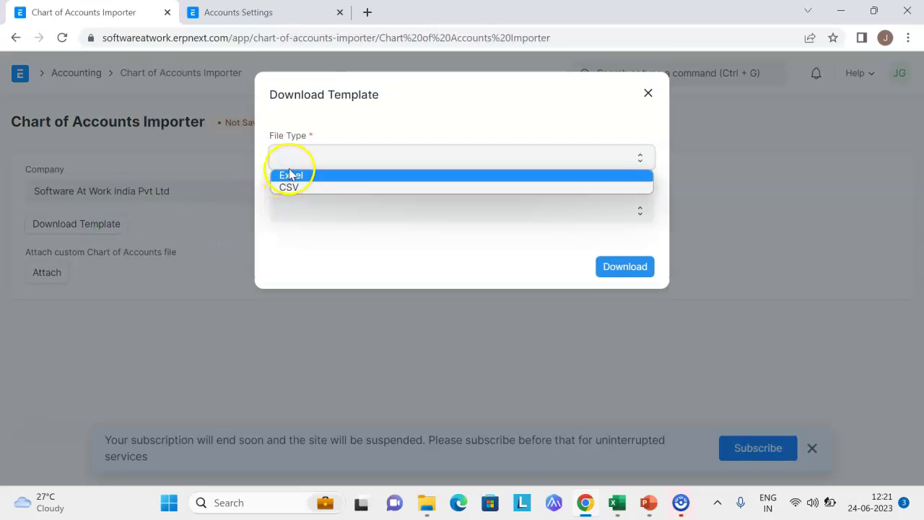
click(314, 230)
click(318, 215)
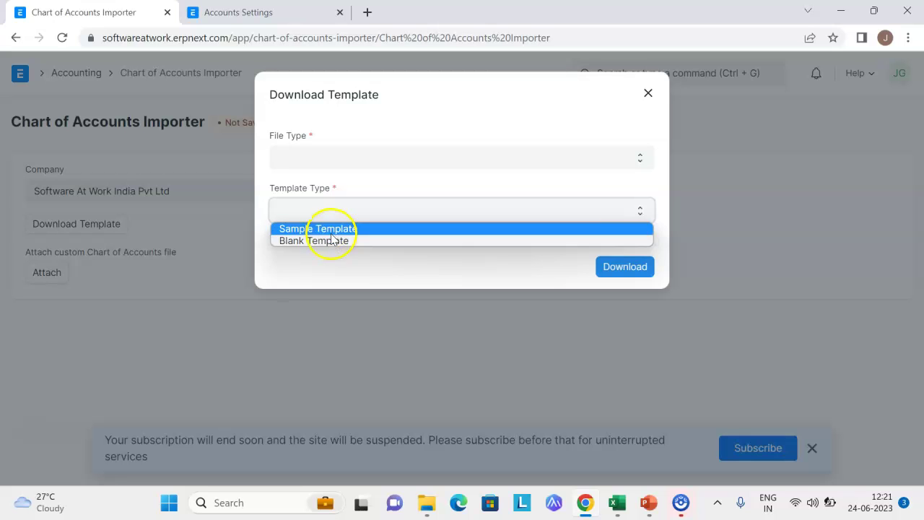
click(331, 228)
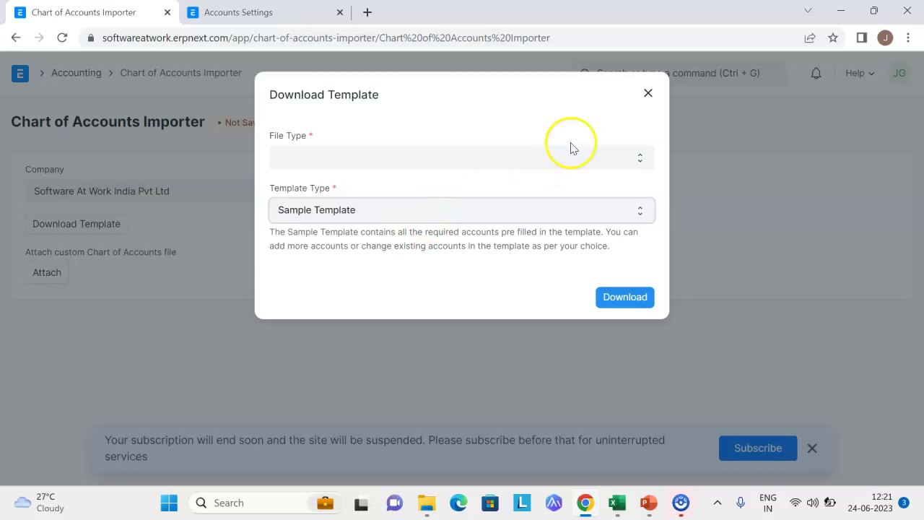
click(648, 91)
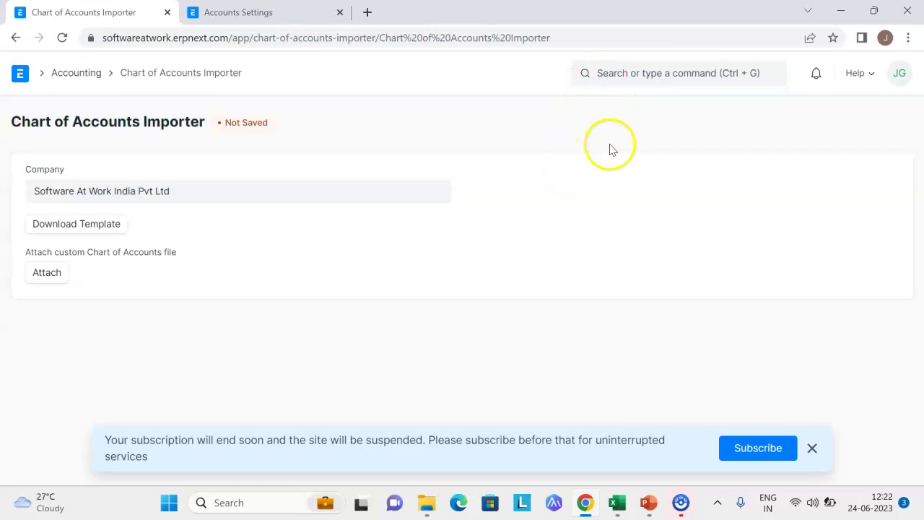
mouse_move(651, 504)
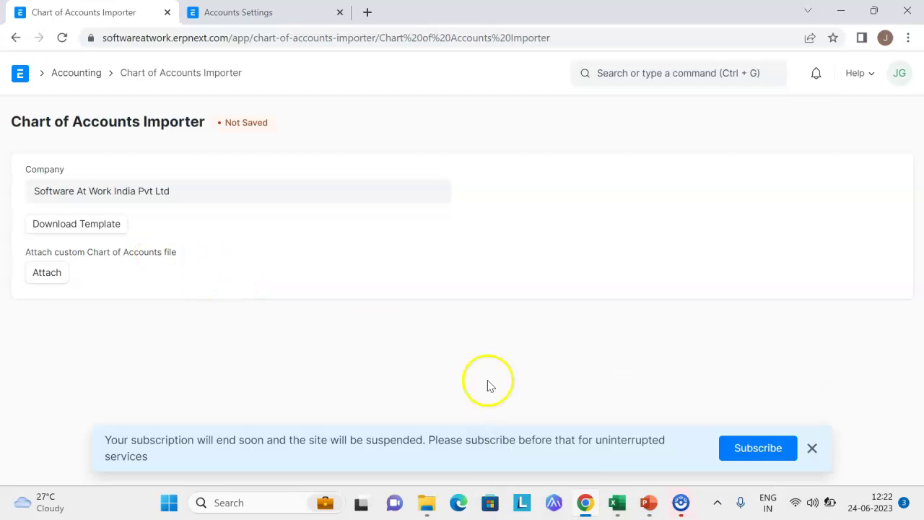
Step: Bring up the Chart_of_Accounts_Importer (1) workbook in Excel and check the Expenses row's Is Group value
click(617, 503)
click(684, 423)
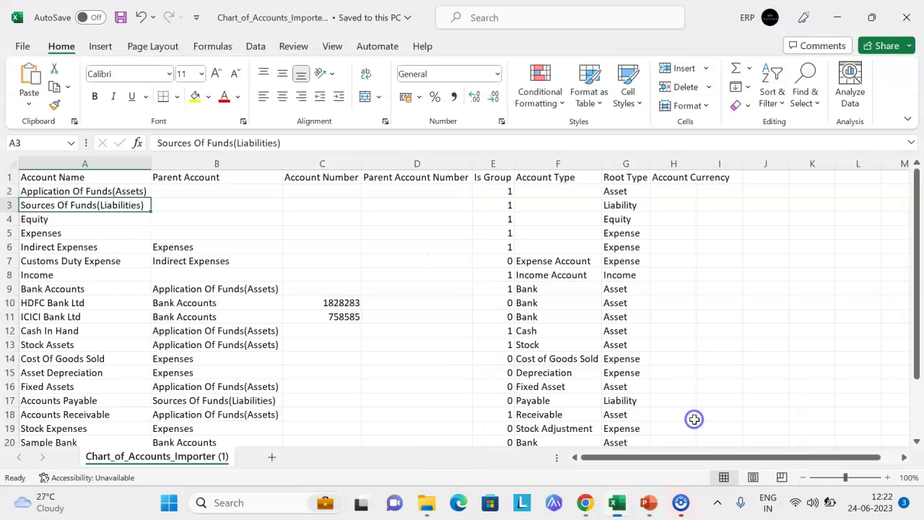
click(114, 190)
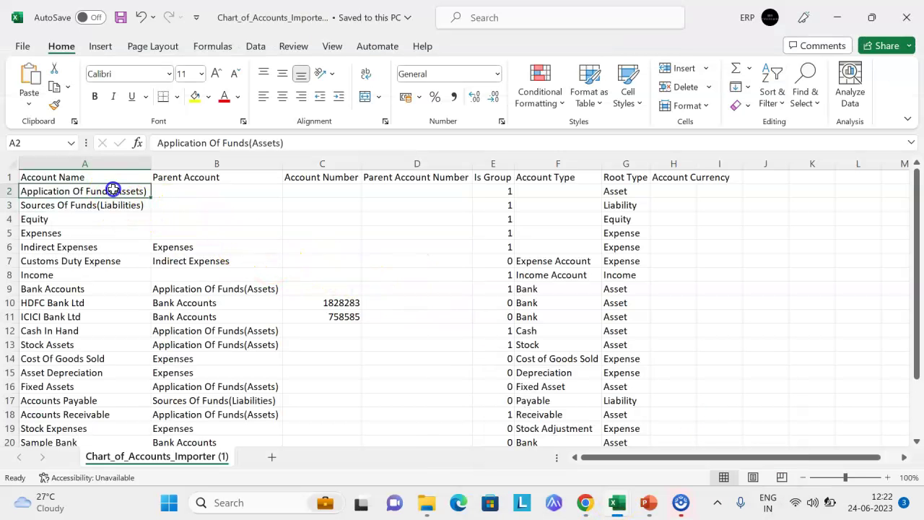
key(Down)
key(Down)
key(Down)
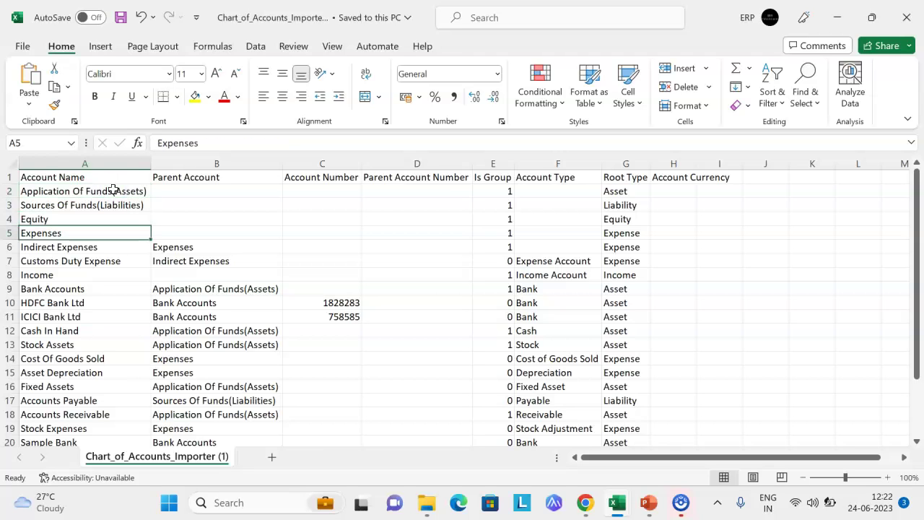
key(Right)
key(Right)
key(Right)
key(Right)
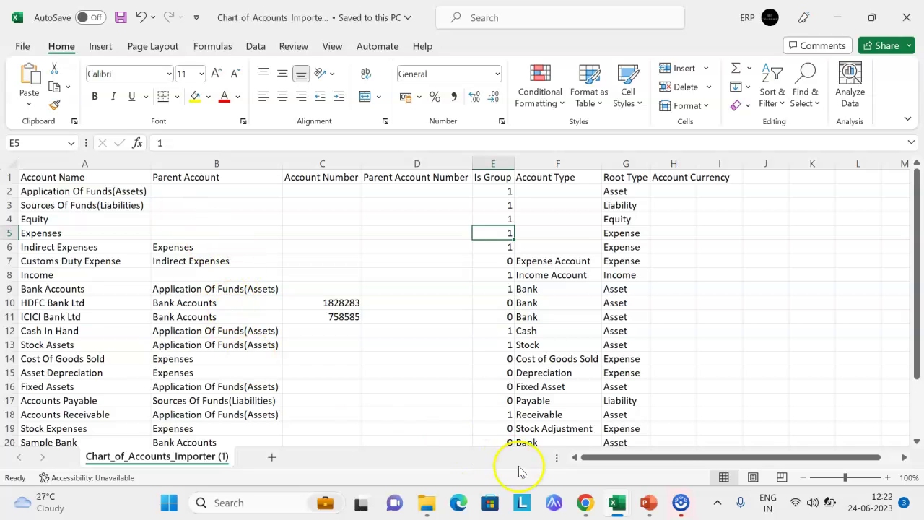
Step: Find Chart of Accounts through the 'Chart of' search, expand all groups, then return to Excel
mouse_move(585, 501)
click(540, 414)
click(713, 70)
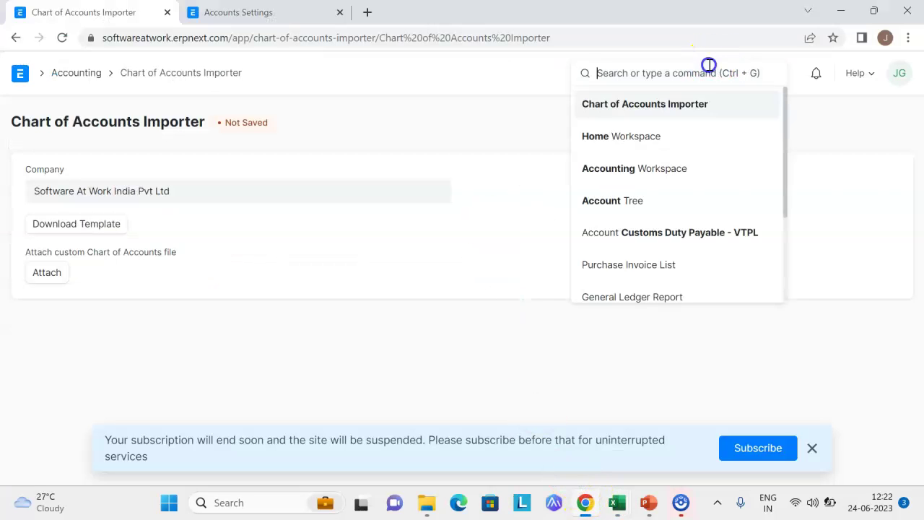
text(Chart of)
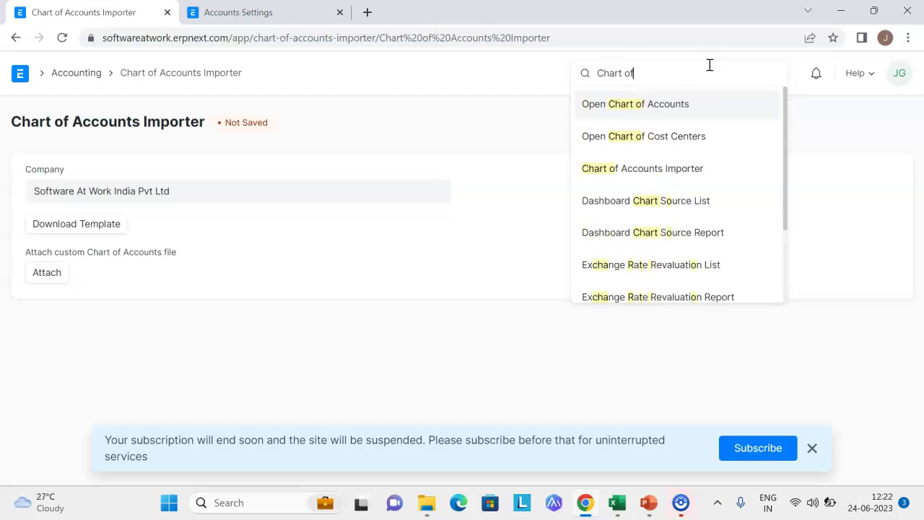
click(685, 99)
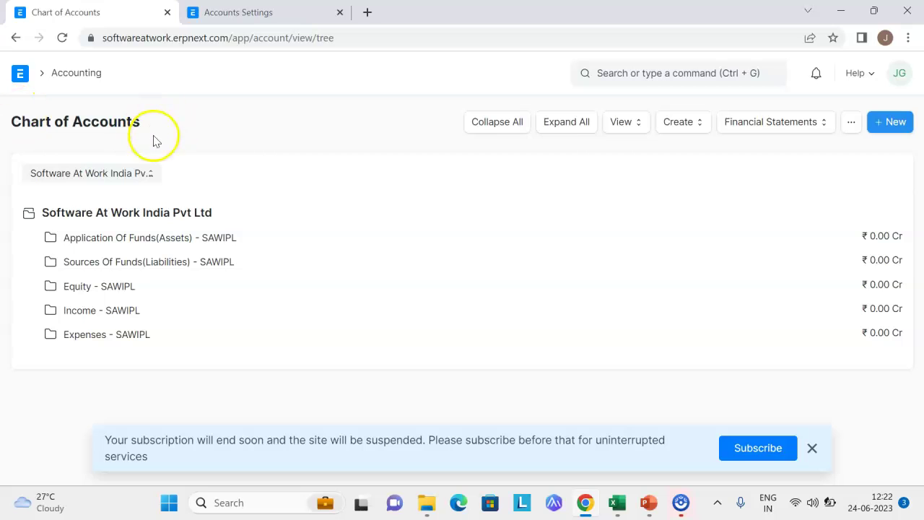
click(555, 122)
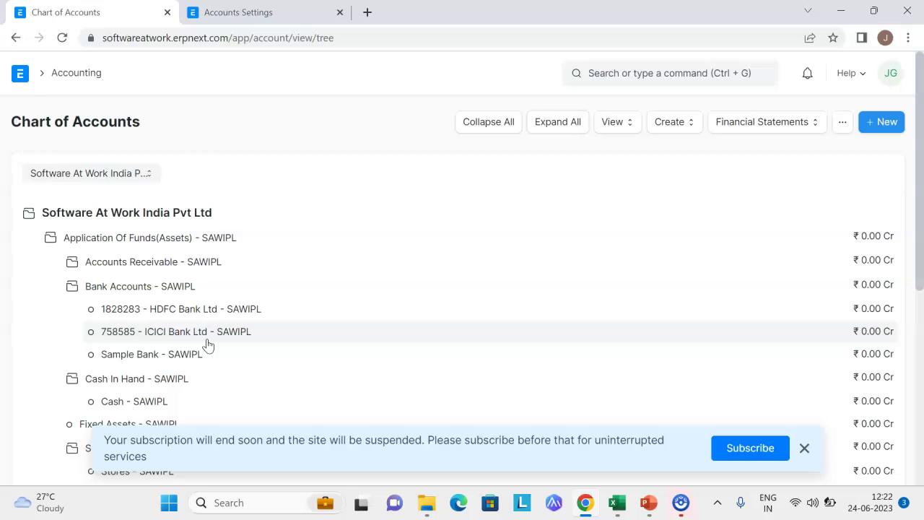
click(219, 340)
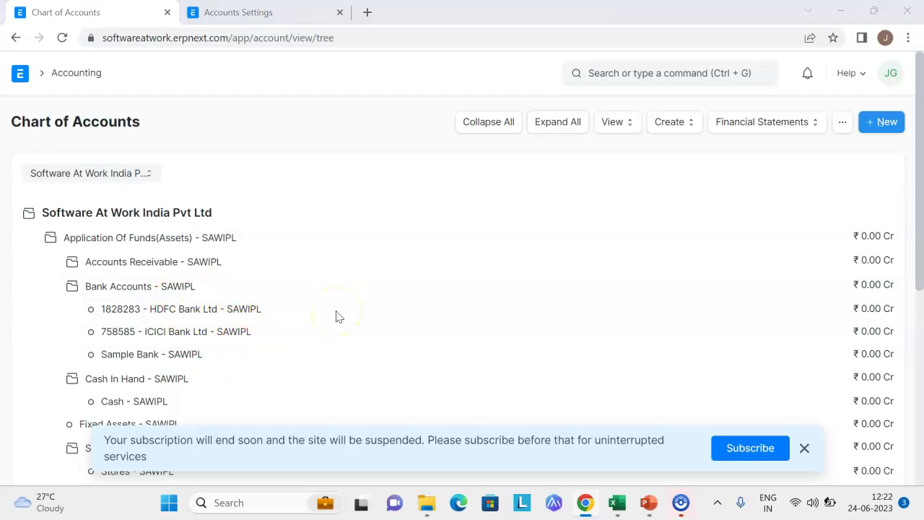
key(alt+Tab)
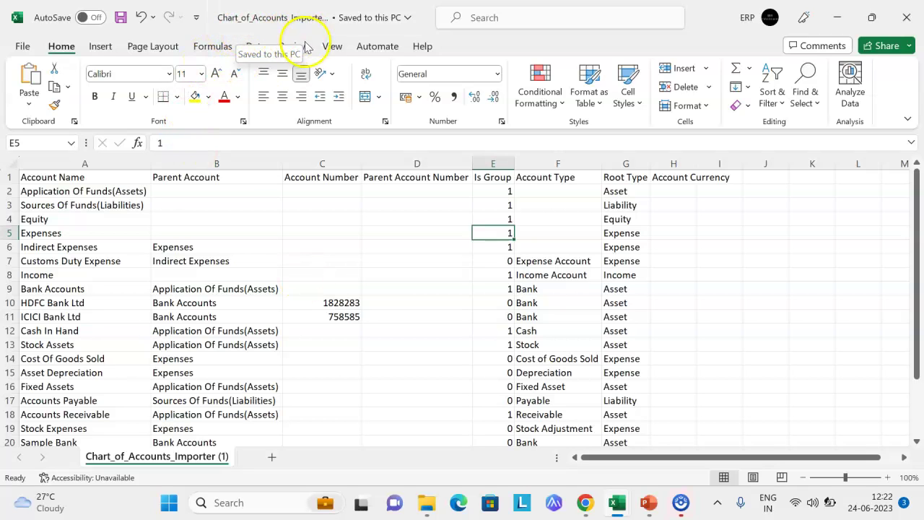
Step: Review the Expenses and Indirect Expenses rows' column values
click(147, 236)
key(Up)
key(Up)
key(Down)
key(Down)
key(Right)
key(Right)
key(Right)
key(Right)
key(Right)
key(Right)
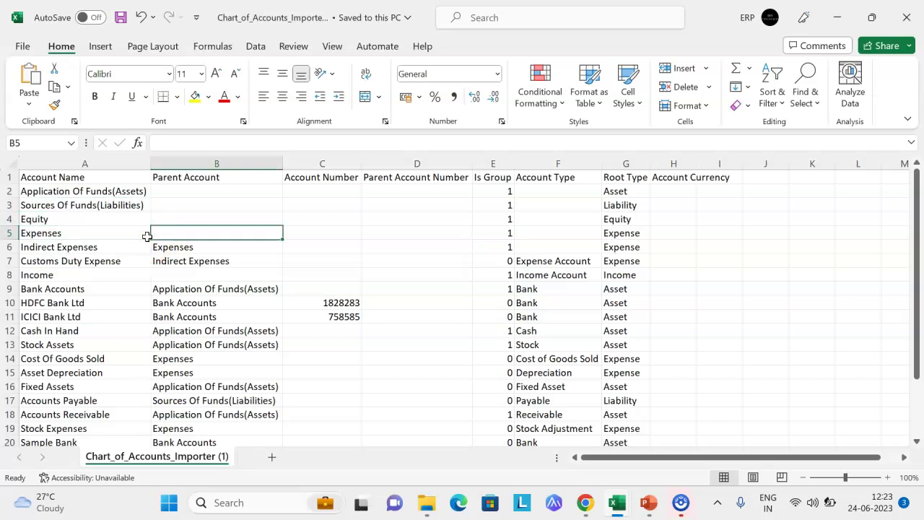
key(Down)
key(Left)
key(Left)
key(Left)
key(Left)
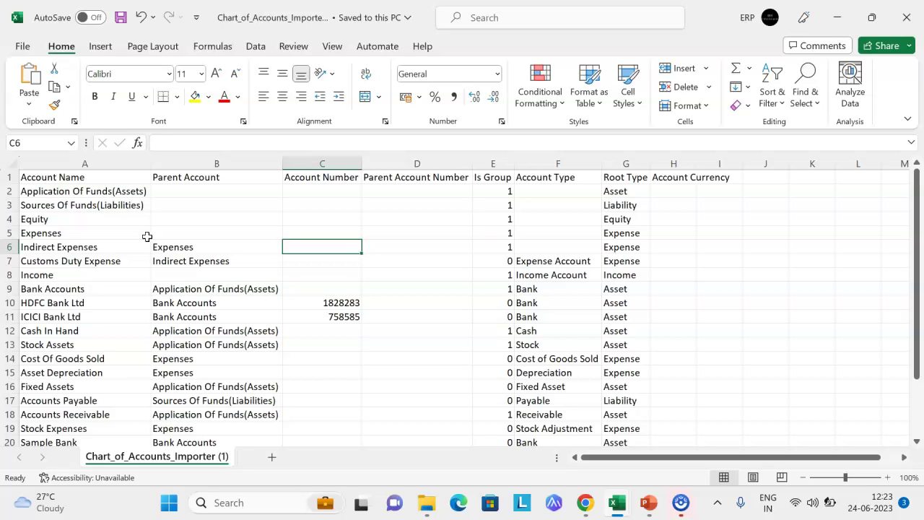
Step: Insert a blank row 12 between ICICI Bank Ltd and Cash In Hand
key(Down)
key(Down)
key(Down)
key(Down)
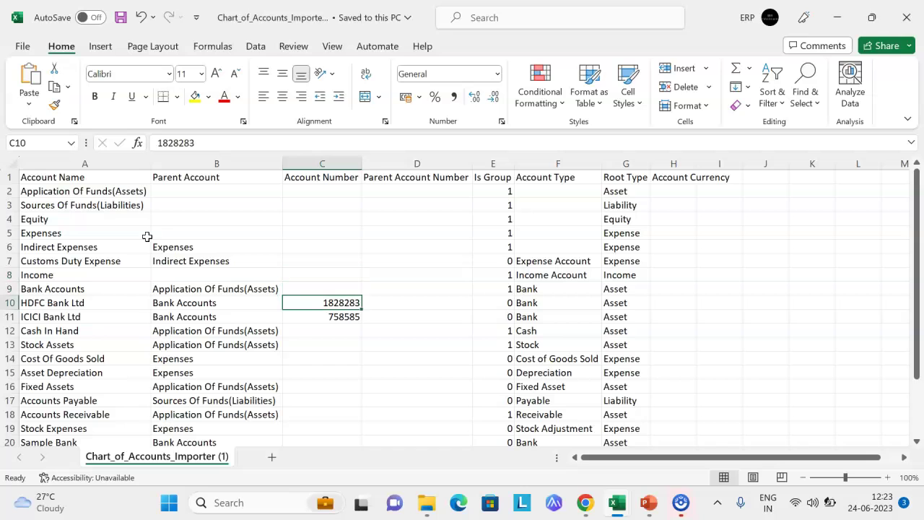
key(Left)
key(Left)
key(Down)
key(Down)
key(alt+i)
key(r)
key(Up)
key(Down)
Step: Enter Kotak Mahindra Bank in row 12 with parent Bank Accounts copied from ICICI's row
text(Kotak)
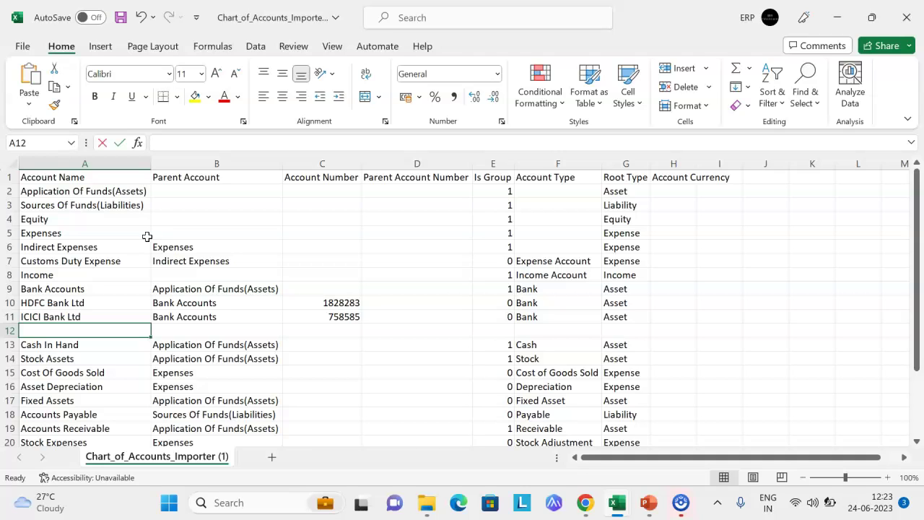
text( M)
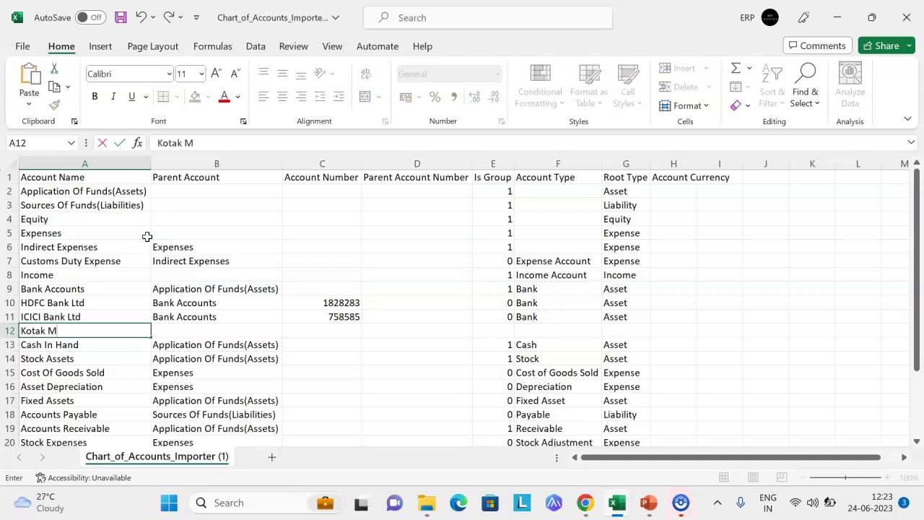
text(ahindra Bank)
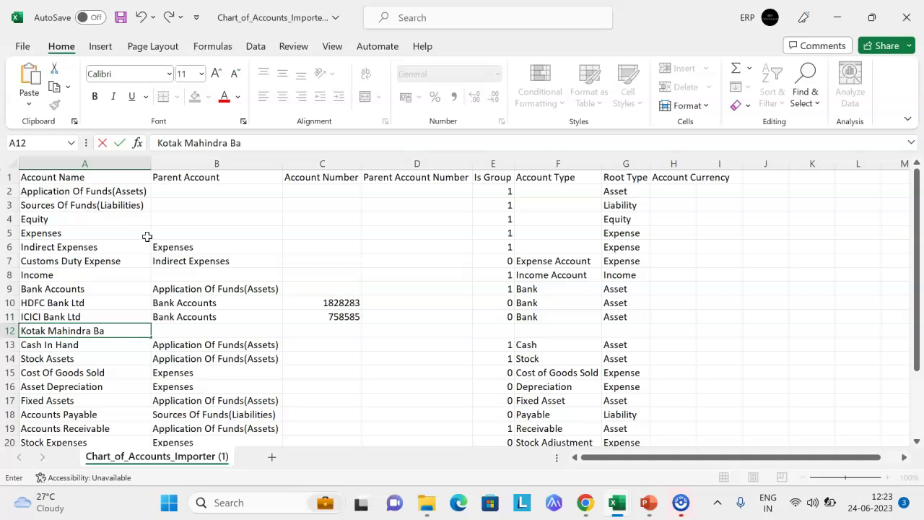
key(Return)
key(Up)
key(Right)
key(Up)
key(ctrl+c)
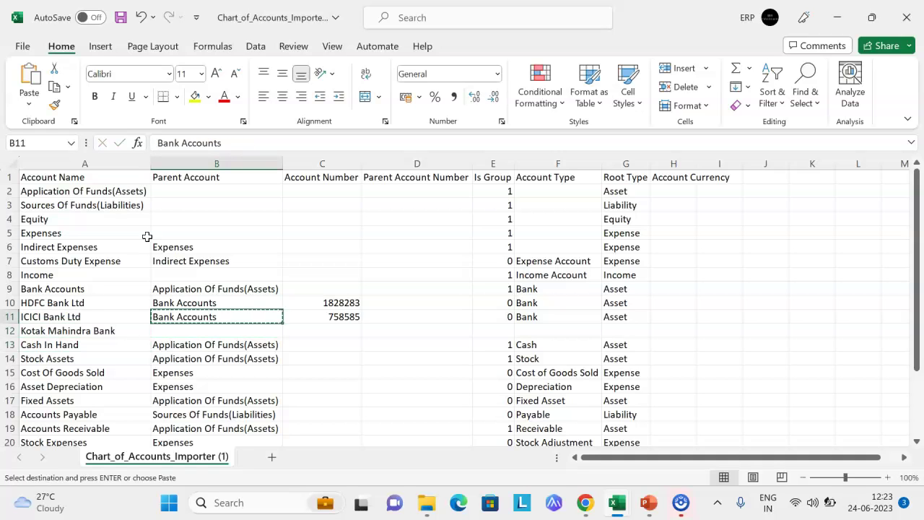
key(Down)
key(ctrl+v)
key(Escape)
key(Up)
key(Down)
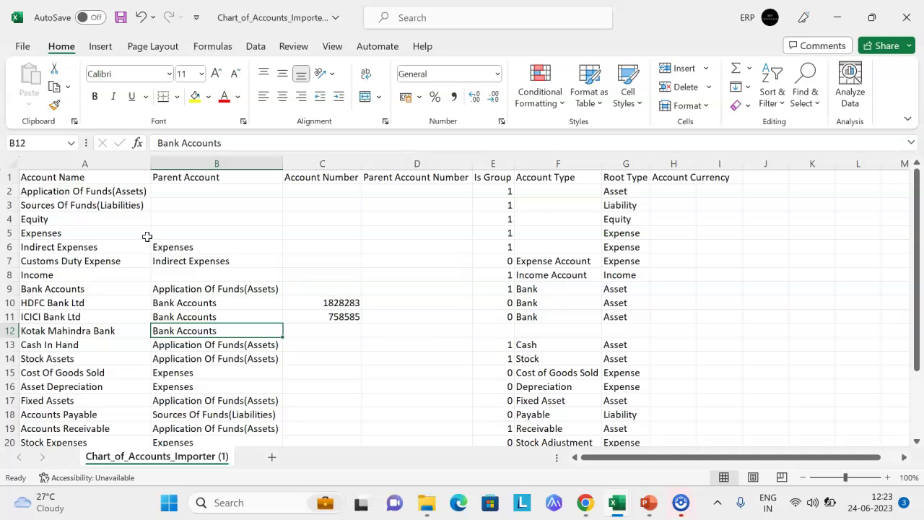
Step: Give Kotak Mahindra Bank the account number 3737372
click(76, 331)
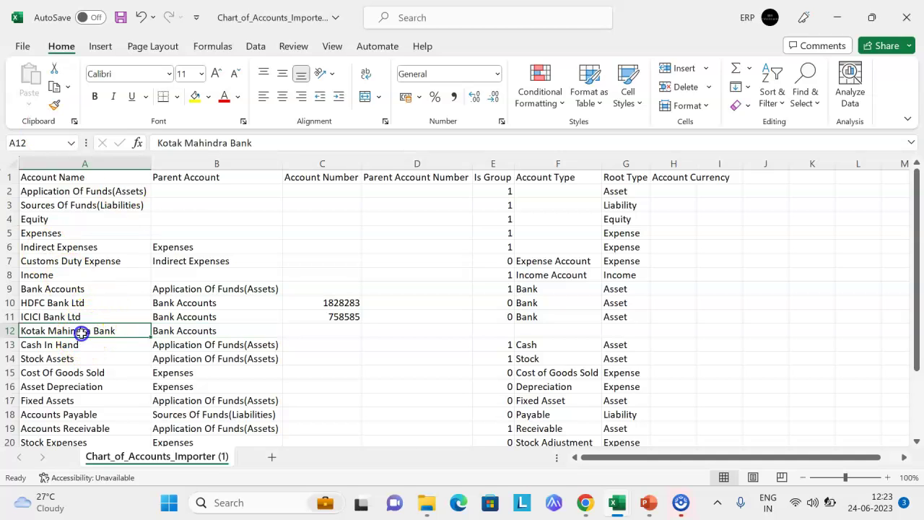
click(190, 330)
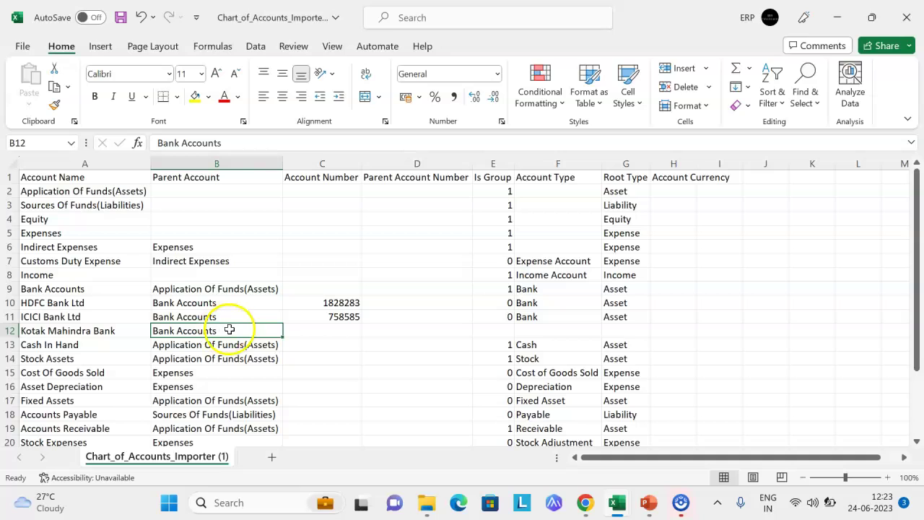
click(320, 332)
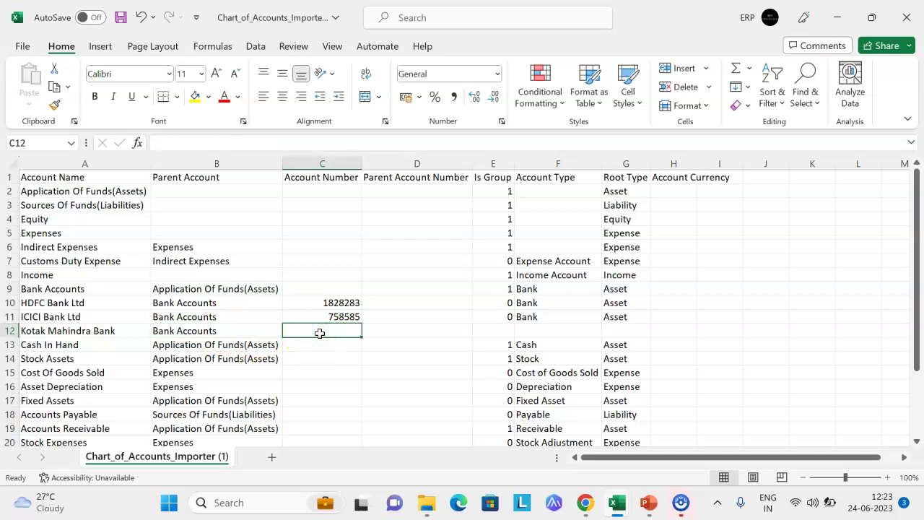
text(3737372)
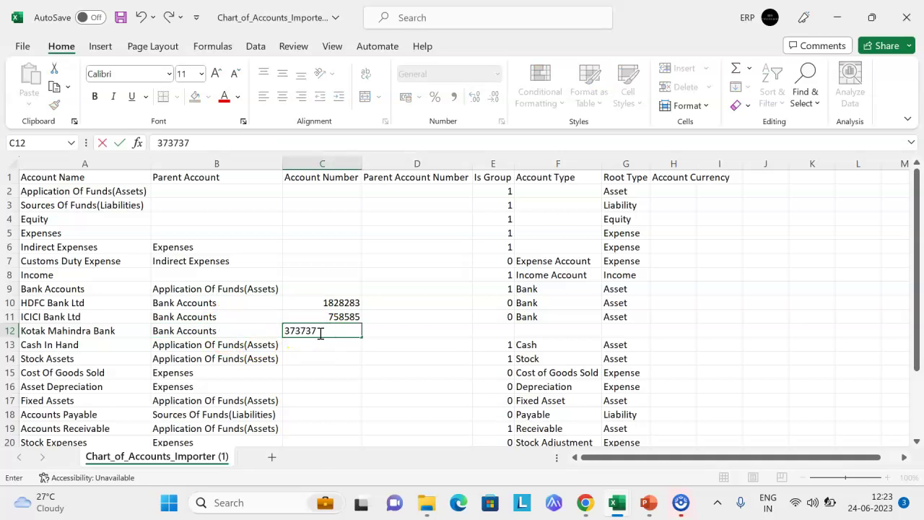
click(84, 333)
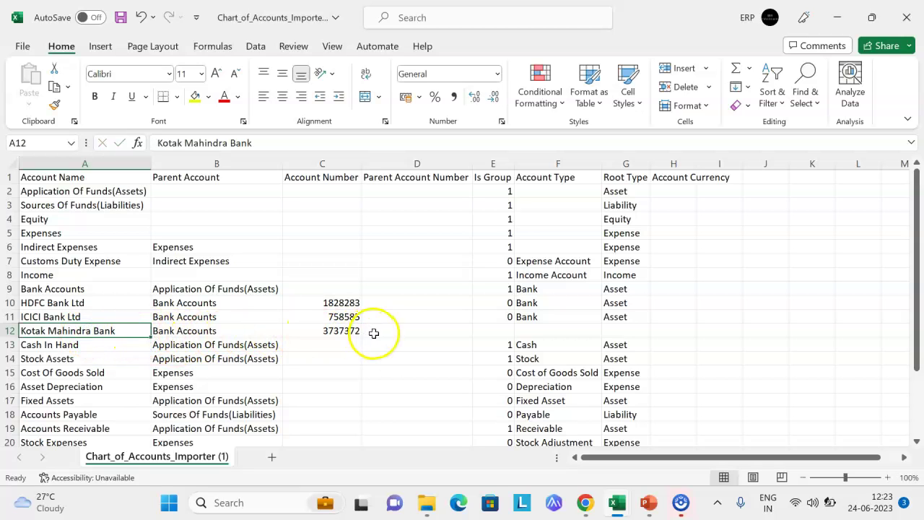
click(314, 332)
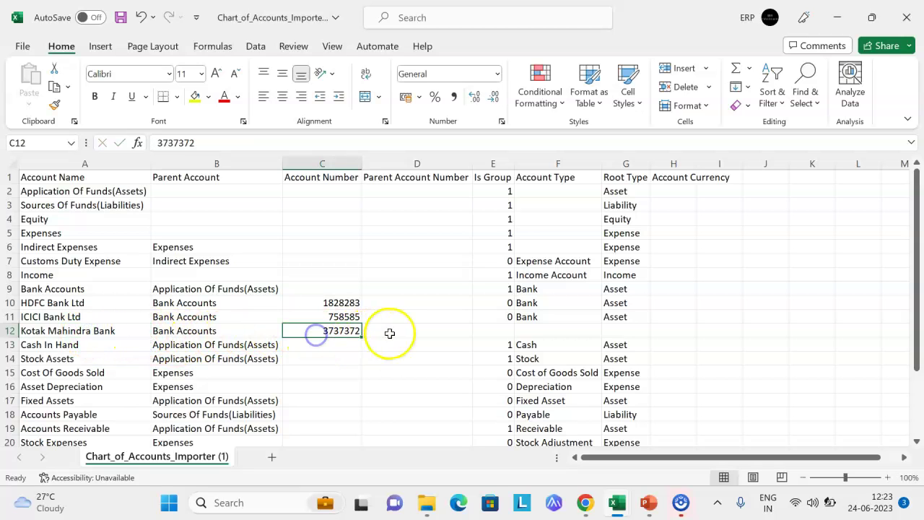
Step: Make Kotak Mahindra Bank a non-group account with Account Type Bank
click(507, 331)
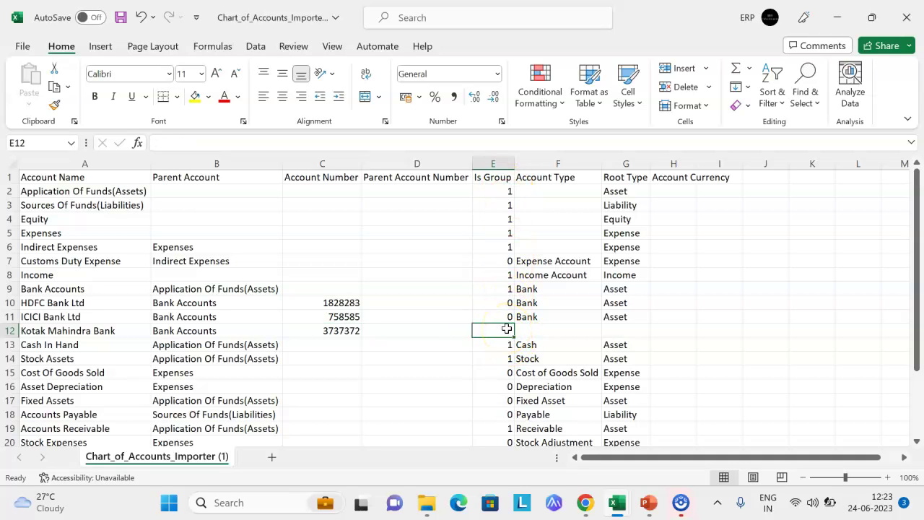
text(1)
key(BackSpace)
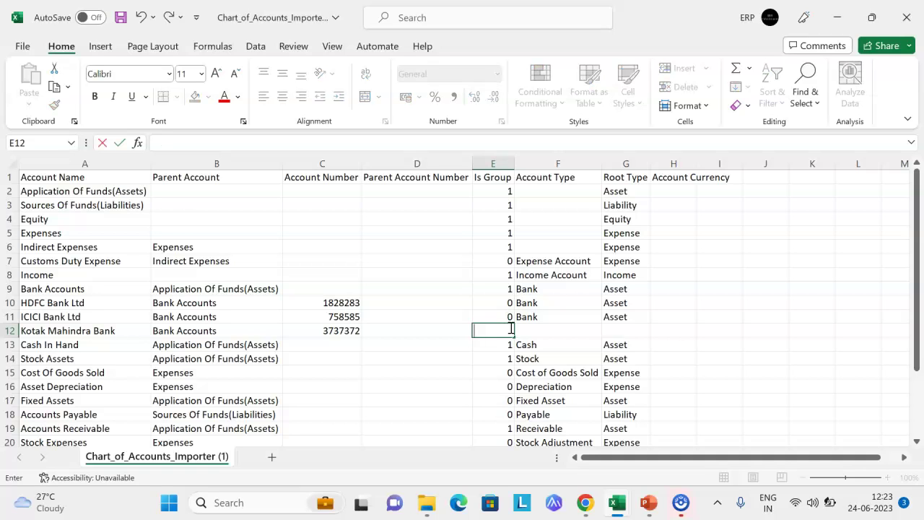
key(Return)
click(511, 329)
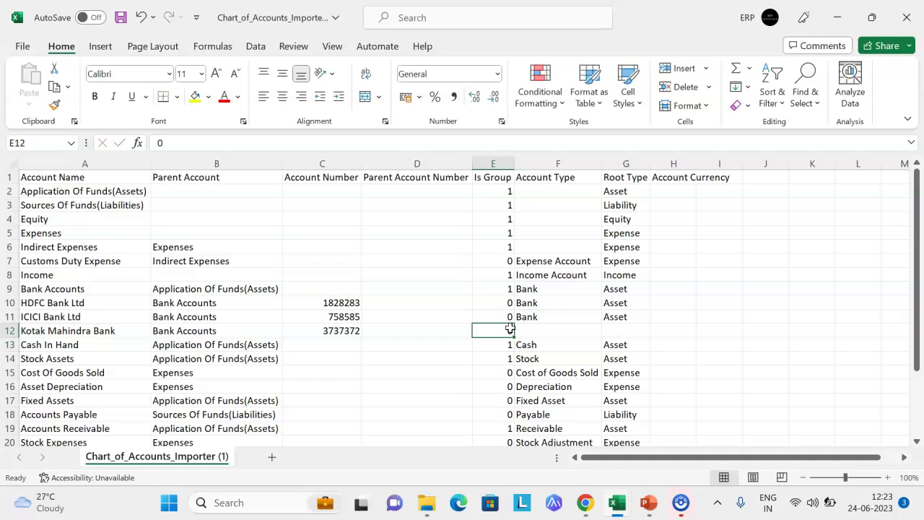
key(Right)
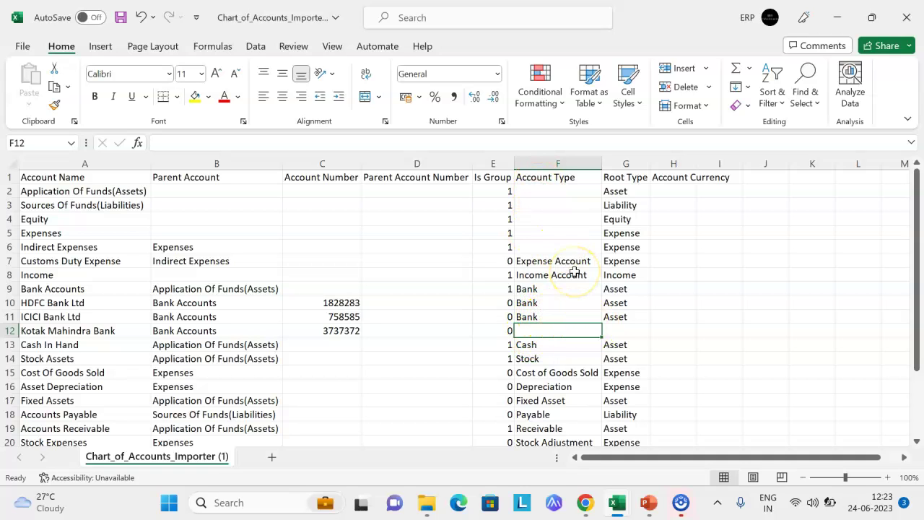
text(Bank)
key(Return)
Step: Copy Asset from ICICI's Root Type into Kotak's Root Type cell
key(Up)
key(Right)
key(Up)
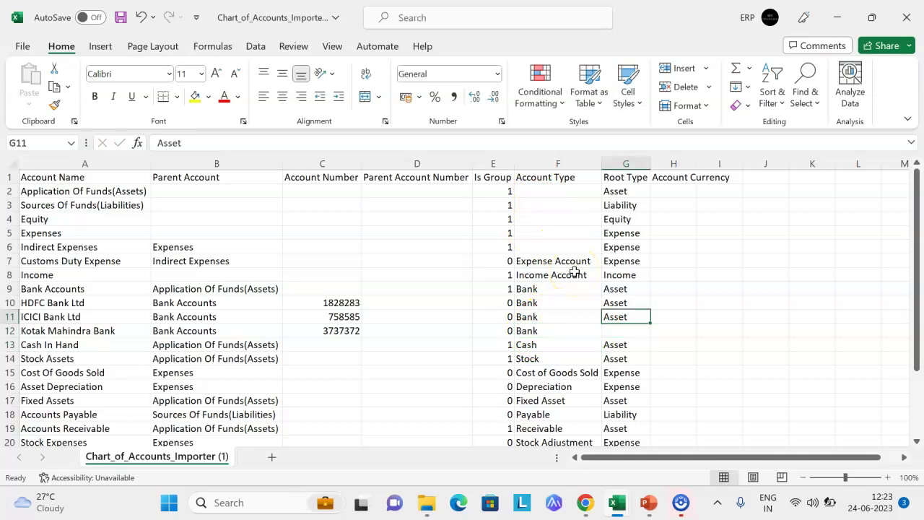
key(ctrl+c)
key(Down)
key(ctrl+v)
key(Escape)
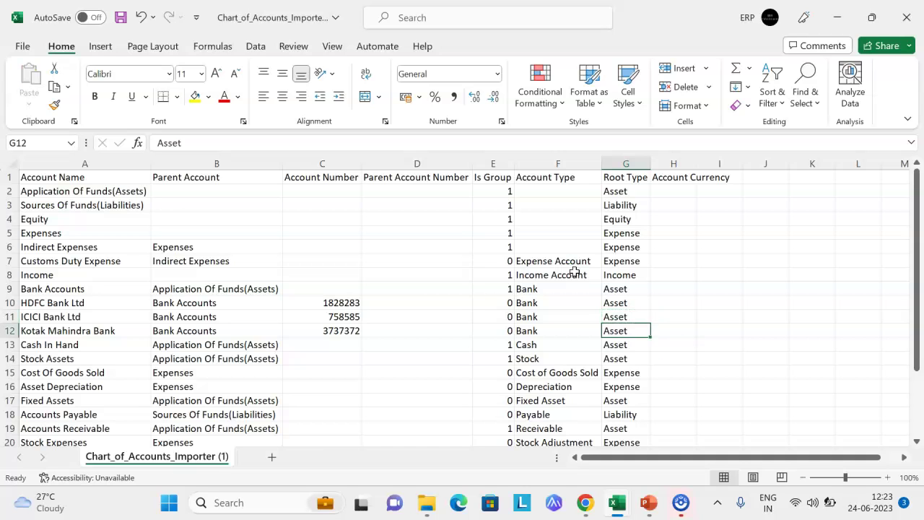
Step: Review the completed Kotak Mahindra Bank row, including account number 3737372
key(Left)
key(Left)
key(Left)
key(Left)
key(Left)
key(Left)
key(Right)
key(Right)
key(Right)
key(Left)
key(Left)
key(Right)
key(Right)
key(Right)
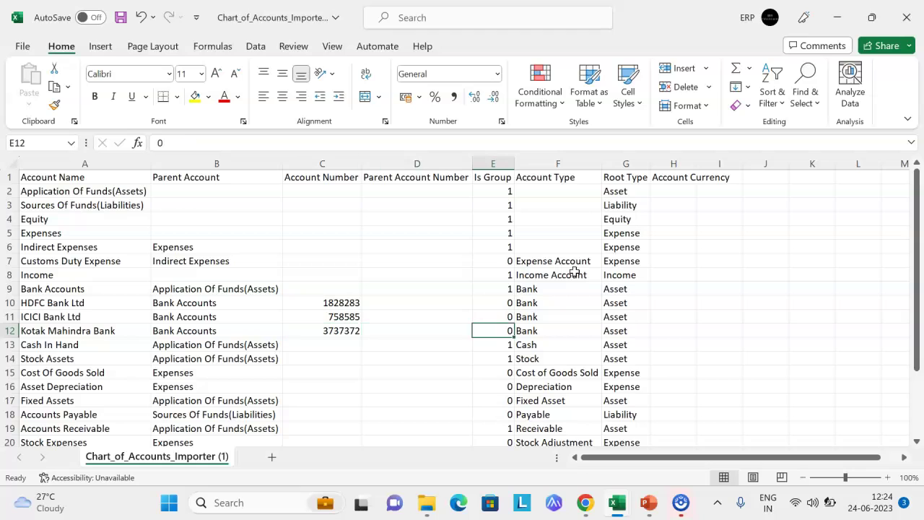
key(Right)
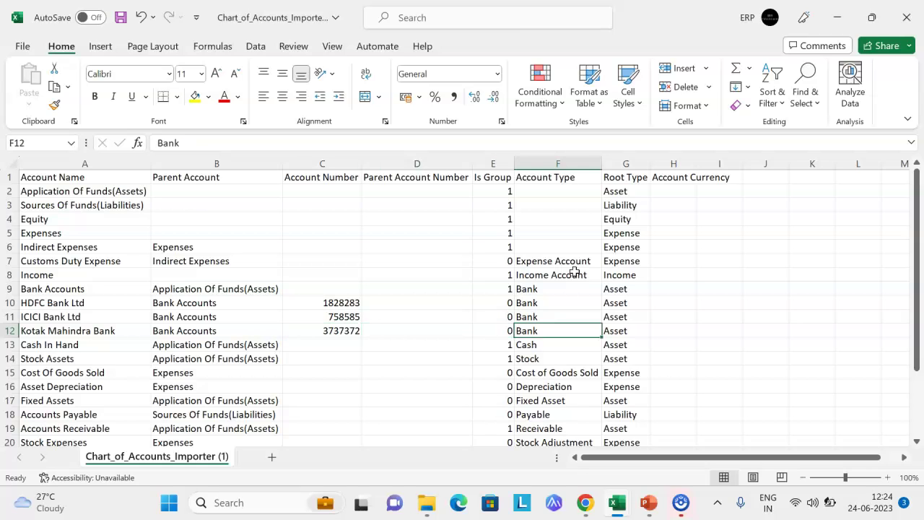
key(Right)
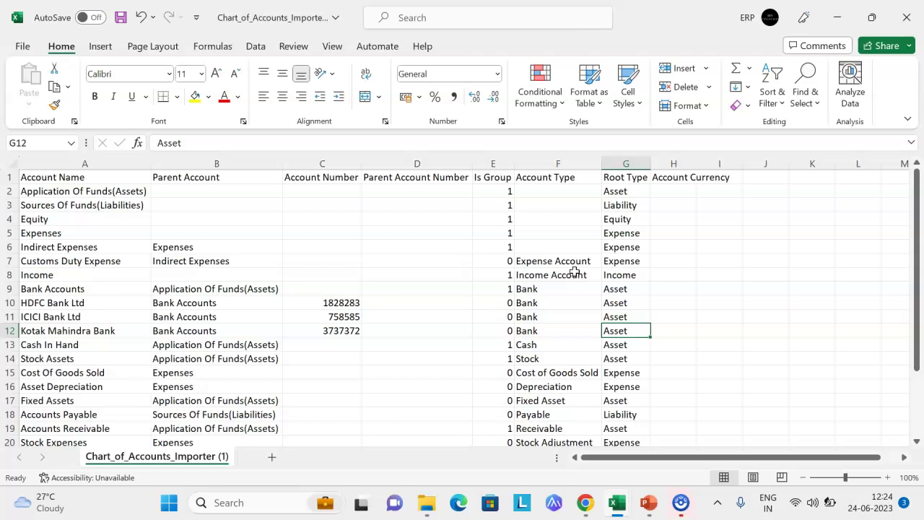
key(Down)
key(Up)
key(Left)
key(Left)
key(Left)
key(Left)
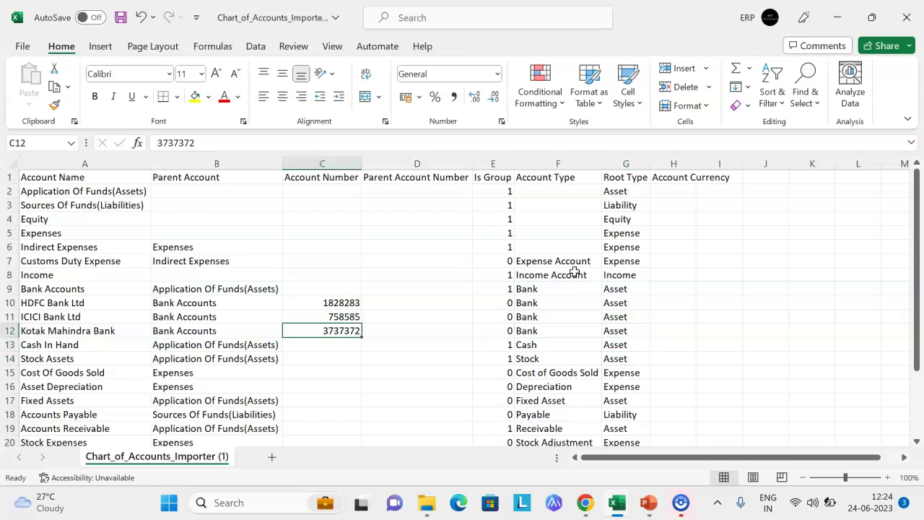
key(Left)
key(Left)
key(Right)
key(Right)
key(Right)
key(Right)
key(Right)
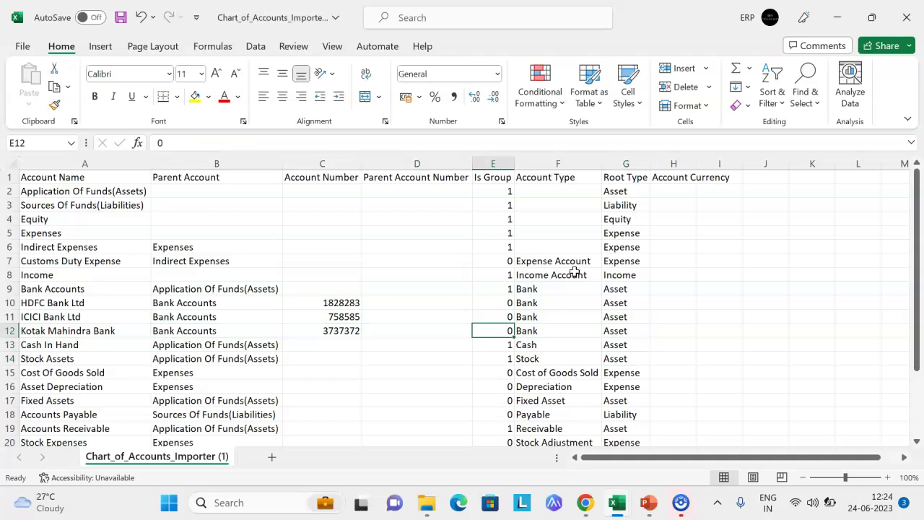
key(Left)
key(Left)
key(Left)
key(Left)
key(Left)
Step: Enter PF related Expenses as an account name in the first empty row below the data
key(Down)
key(Down)
key(Down)
key(Down)
key(Down)
key(Down)
key(Down)
key(Down)
key(Down)
key(Down)
key(Down)
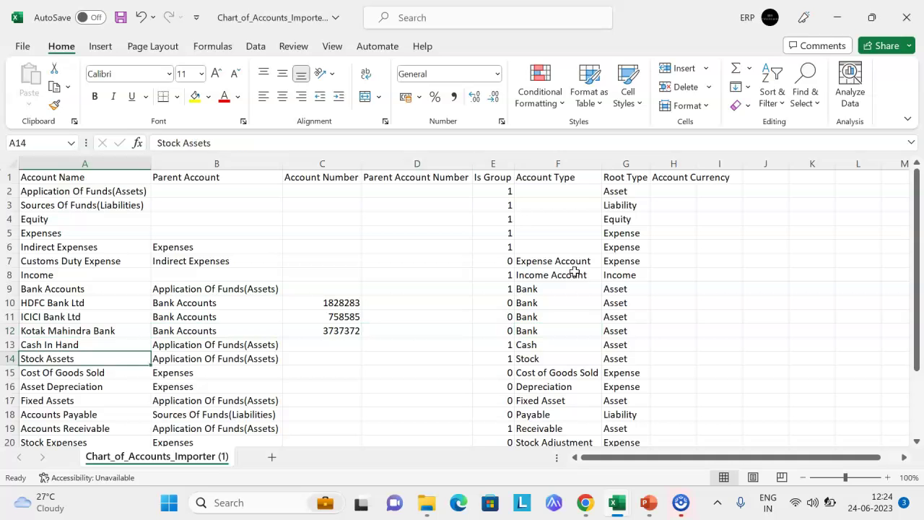
key(Down)
key(Down)
key(Down)
key(Down)
key(Down)
key(Down)
key(Down)
key(Down)
key(Down)
key(Down)
key(Down)
key(Down)
key(Down)
key(Down)
key(Down)
key(Down)
key(Down)
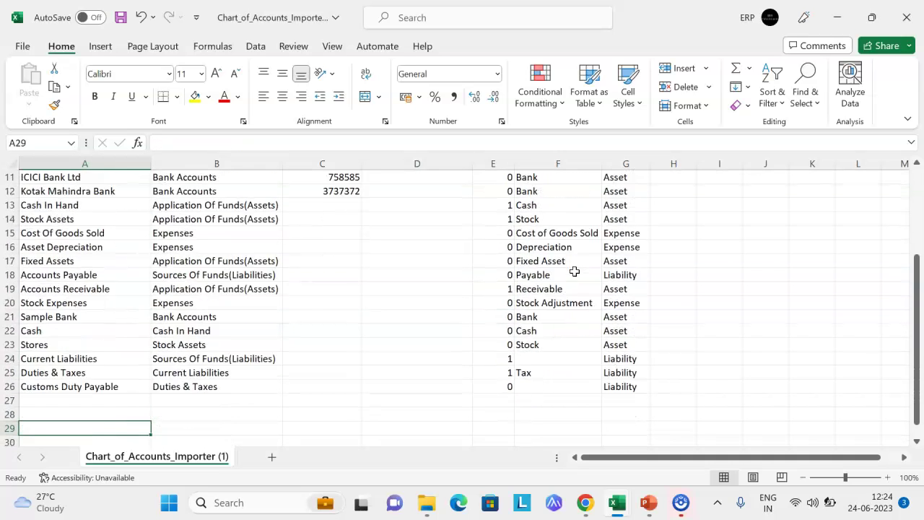
key(Up)
key(Up)
key(Up)
key(Up)
key(Up)
key(Up)
key(Up)
key(Up)
key(Up)
key(Up)
key(Up)
key(Up)
key(Up)
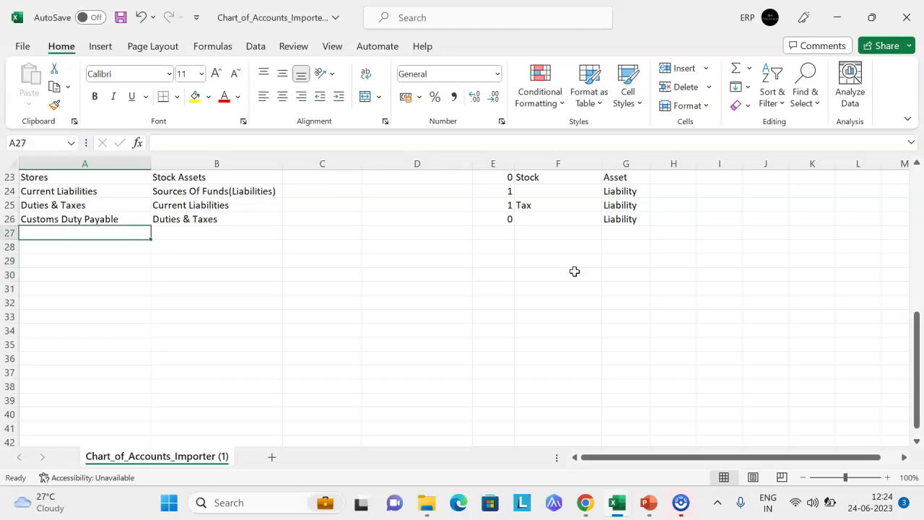
text(Salary)
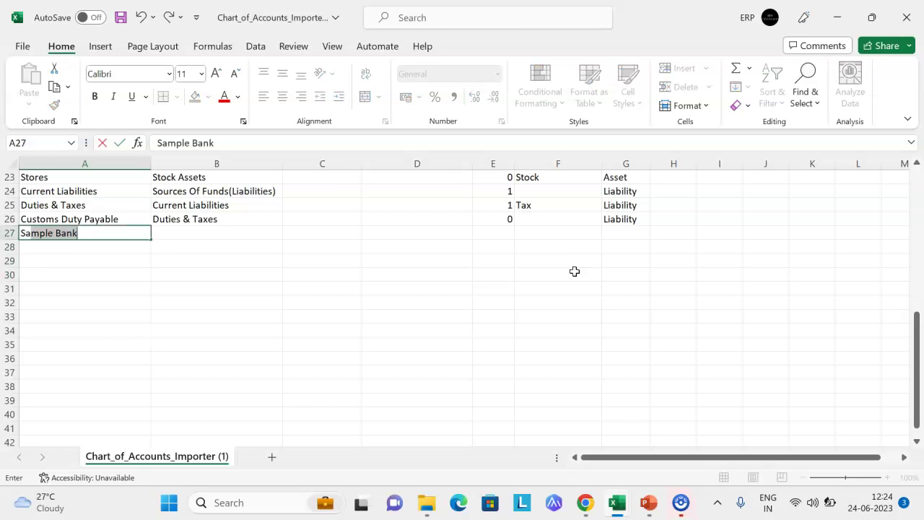
key(BackSpace)
key(BackSpace)
key(BackSpace)
key(BackSpace)
key(BackSpace)
key(BackSpace)
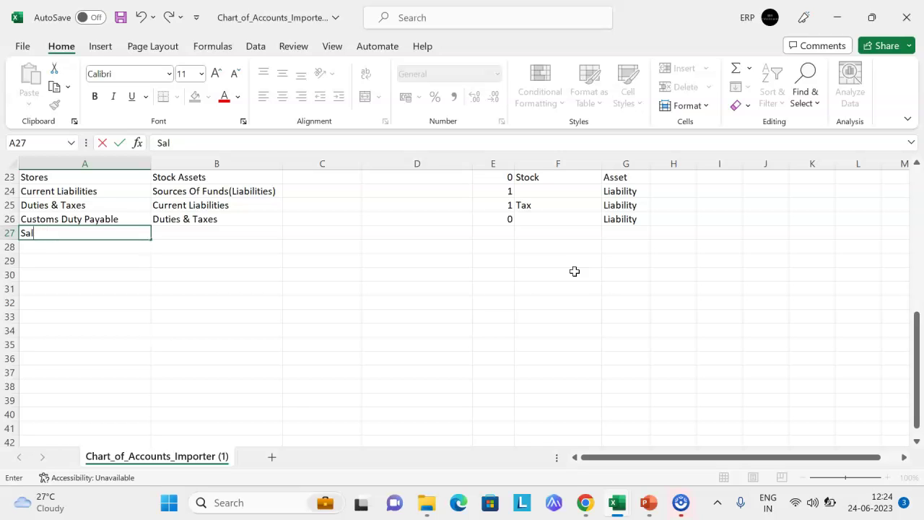
text(PF related)
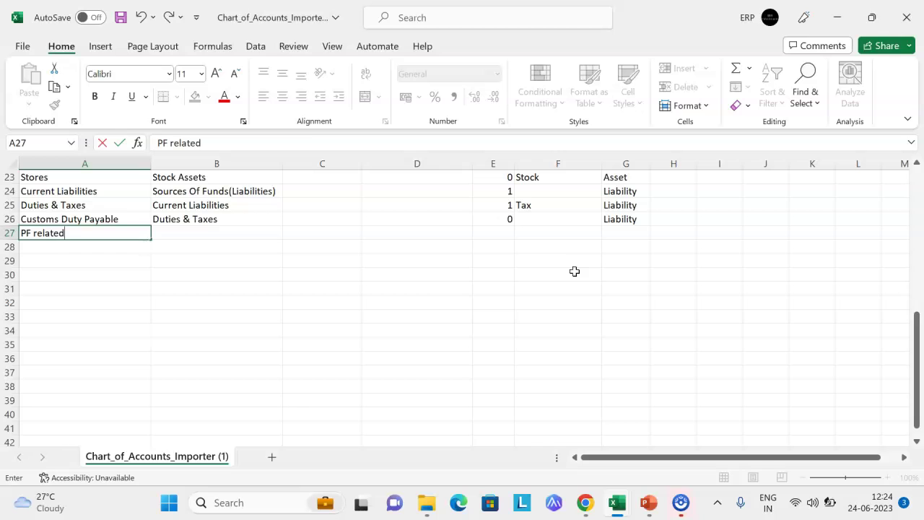
text( Expenses)
key(Return)
Step: Find and copy the Indirect Expenses account name near the top of the sheet
key(Up)
key(Right)
key(Up)
key(Up)
key(Up)
key(Up)
key(Up)
key(Up)
key(Up)
key(Up)
key(Up)
key(Up)
key(Up)
key(Down)
key(Down)
key(Down)
key(Down)
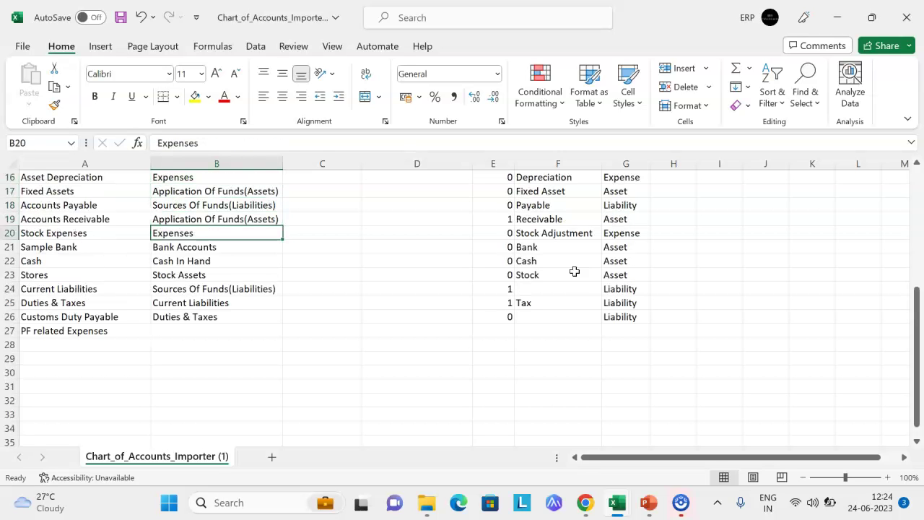
key(Left)
key(Down)
key(Down)
key(Down)
key(Down)
key(Down)
key(Down)
key(Down)
key(Up)
key(Up)
key(Up)
key(Up)
key(Up)
key(Up)
key(Up)
key(Up)
key(Up)
key(Up)
key(Up)
key(Up)
key(Up)
key(Up)
key(Up)
key(Up)
key(Up)
key(Down)
key(Down)
key(Down)
key(Down)
key(Down)
key(Down)
key(Down)
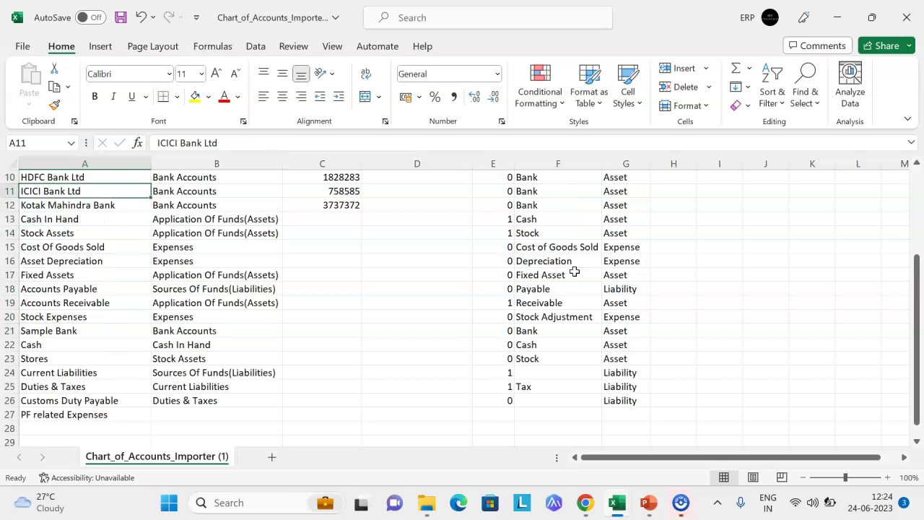
key(Up)
key(Up)
key(Up)
key(Up)
key(Up)
key(Up)
key(Up)
key(Up)
key(ctrl+Home)
key(Down)
key(Down)
key(Down)
key(Down)
key(Down)
key(ctrl+c)
key(Down)
key(Down)
key(Down)
key(Down)
key(Down)
key(Down)
key(Down)
key(Down)
key(Down)
key(Down)
key(Down)
key(Down)
key(Down)
key(Down)
key(Down)
key(Down)
key(Down)
key(Down)
key(Down)
key(Down)
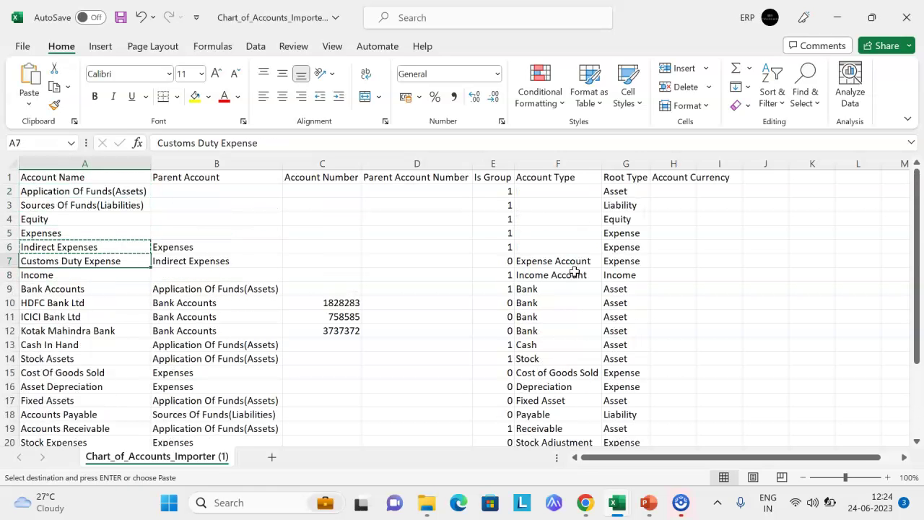
key(Down)
key(Down)
Step: Paste Indirect Expenses as the parent account of PF related Expenses
key(Up)
key(Up)
key(Up)
key(Right)
key(ctrl+v)
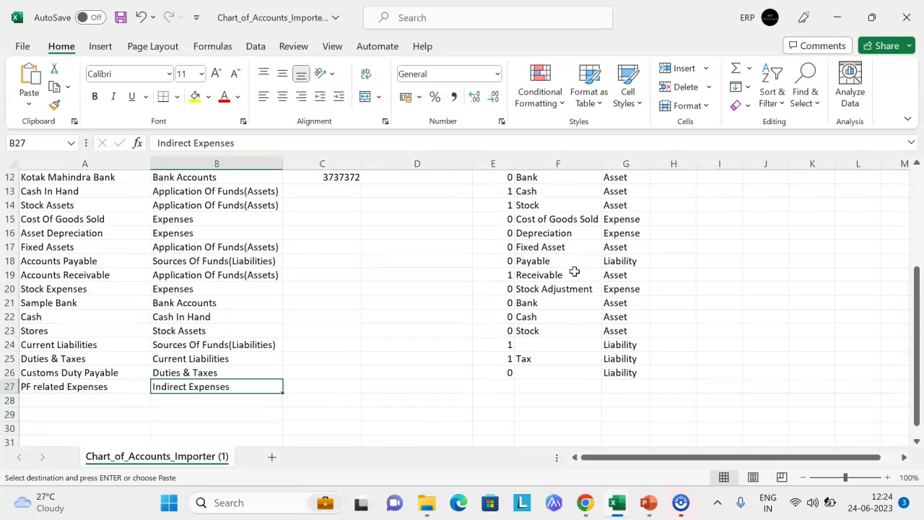
key(Escape)
key(Right)
key(Right)
key(Right)
Step: Set PF related Expenses to Is Group 0, account type Expense Account, root type Expense
text(0)
key(Return)
key(Right)
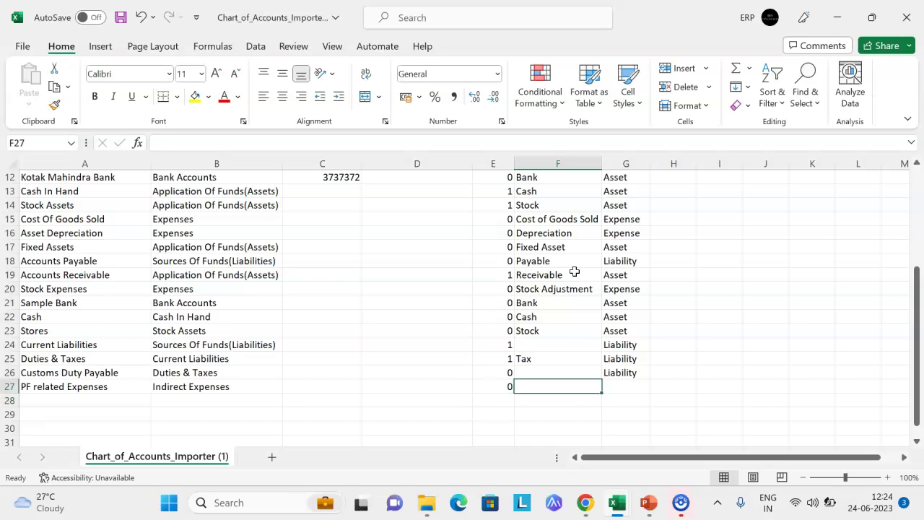
text(E)
key(Return)
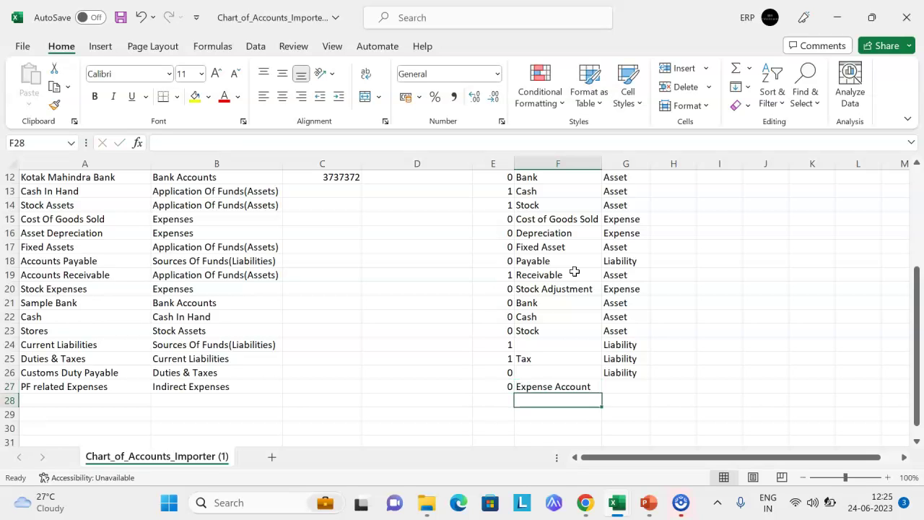
key(Up)
key(Right)
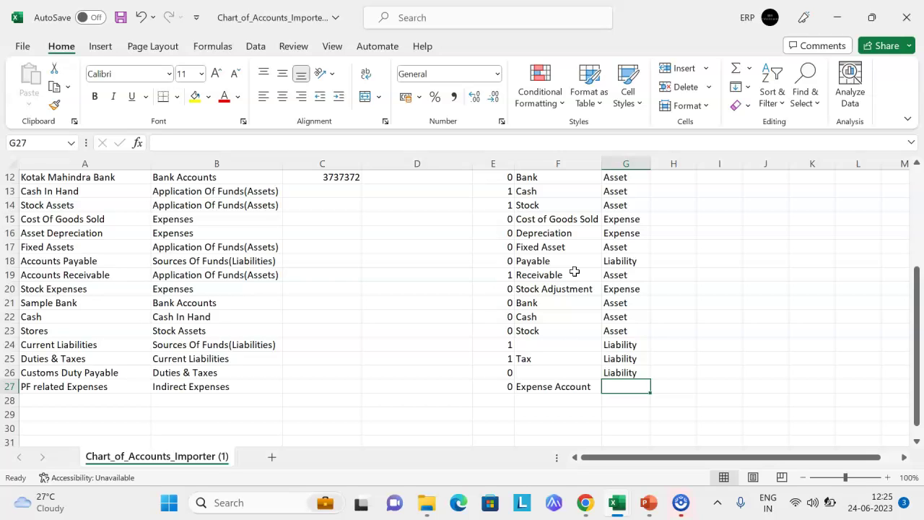
text(E)
key(Return)
Step: Review the completed PF related Expenses row's parent, group and account type values
key(Up)
key(Left)
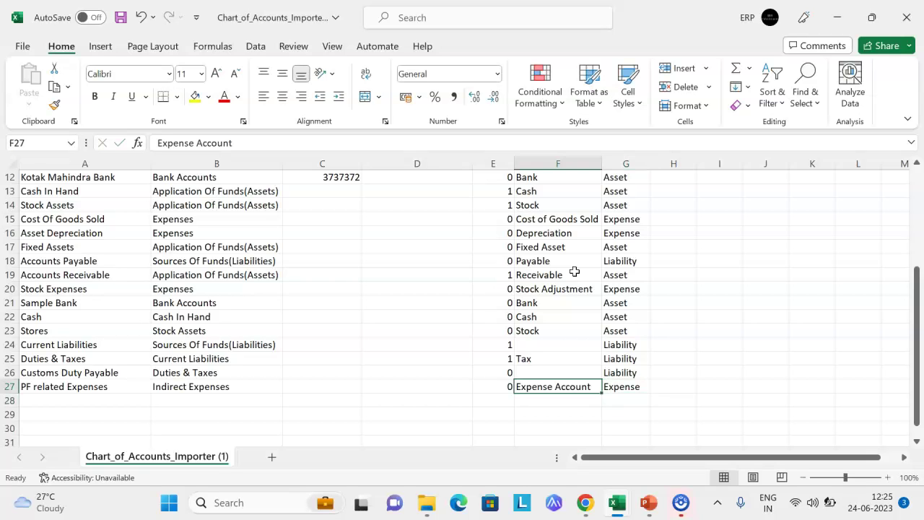
key(Left)
key(Left)
key(Left)
key(Left)
key(Left)
key(Right)
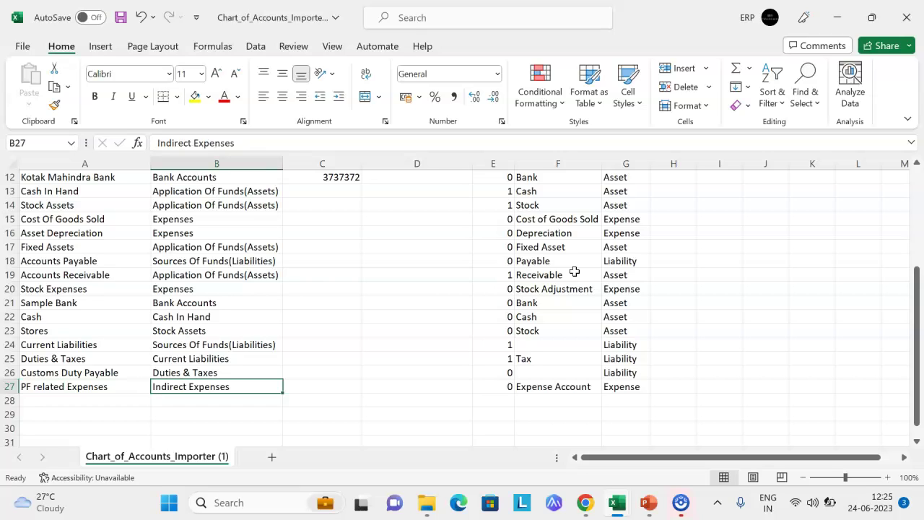
key(Right)
key(Left)
key(Left)
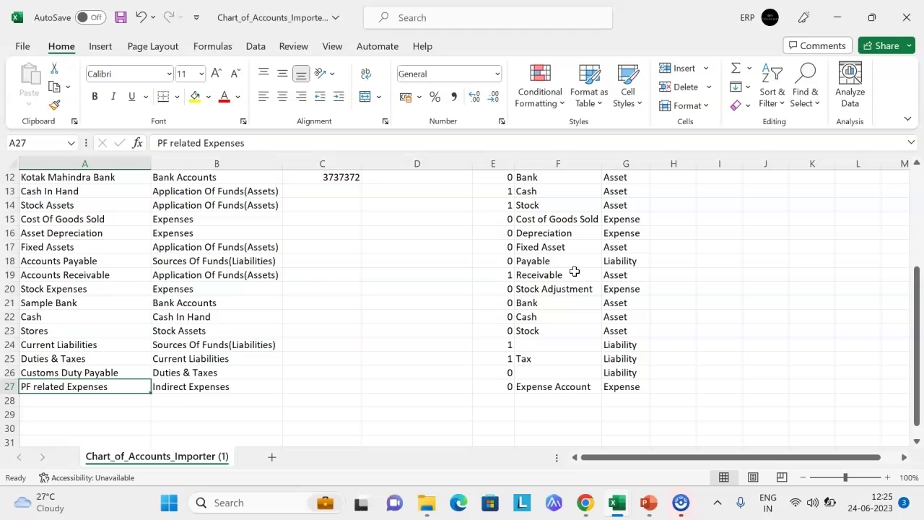
key(Right)
key(Right)
key(Right)
key(Right)
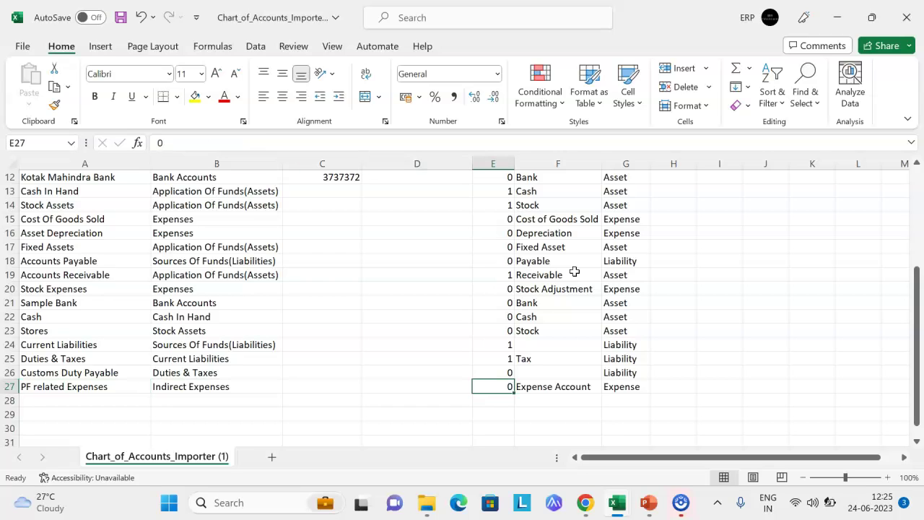
key(Right)
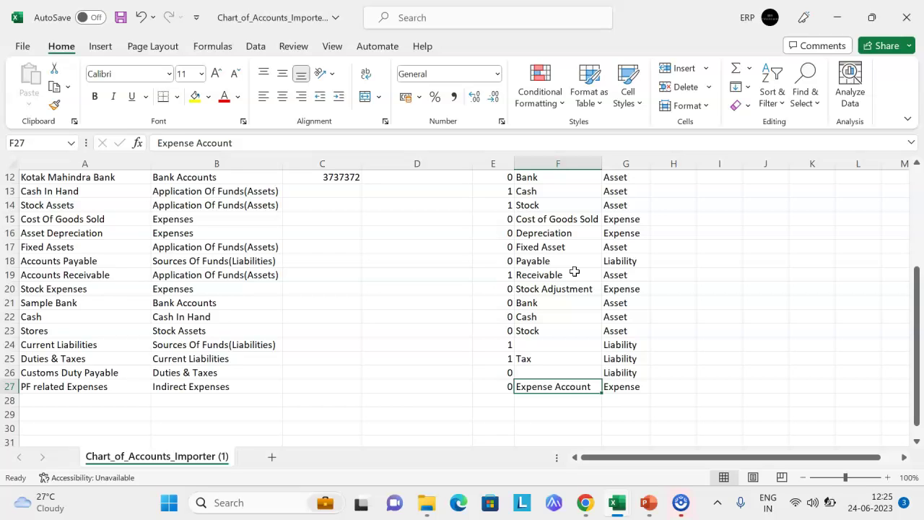
key(alt+Tab)
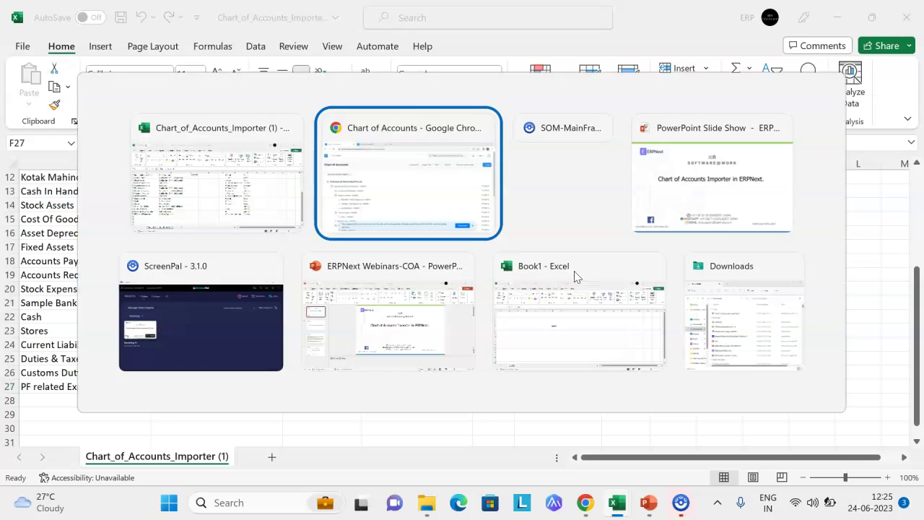
click(243, 330)
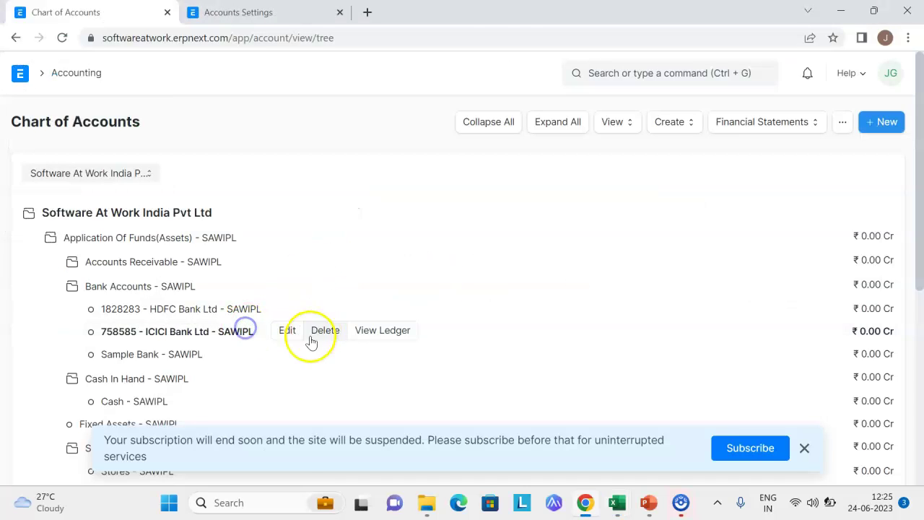
click(284, 330)
click(571, 243)
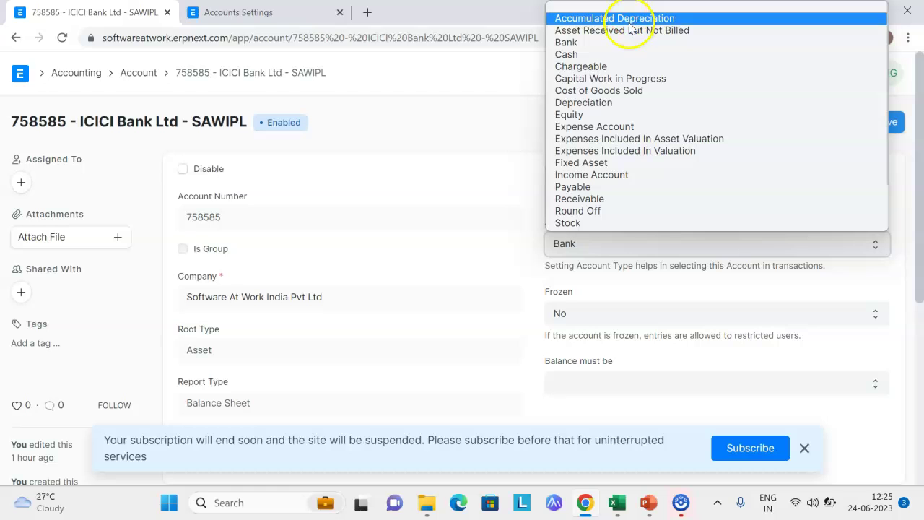
scroll(599, 144, down, 2)
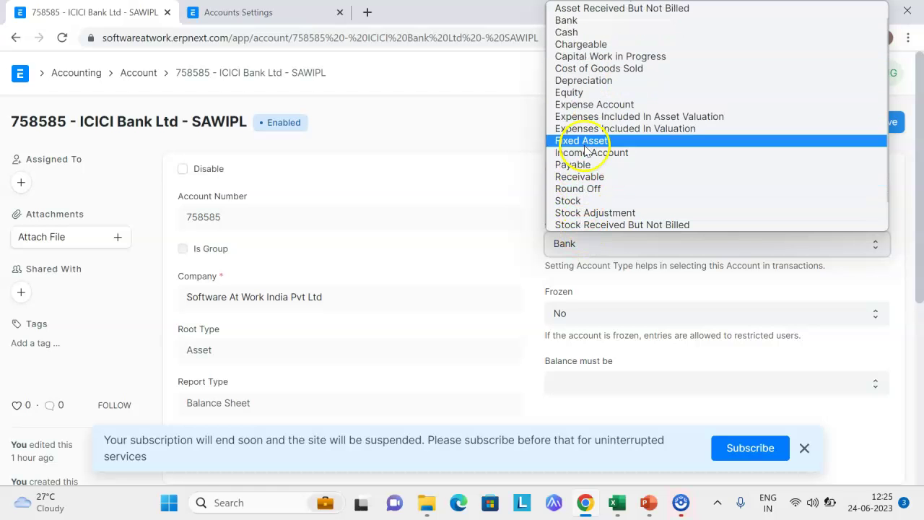
key(Escape)
key(alt+Tab)
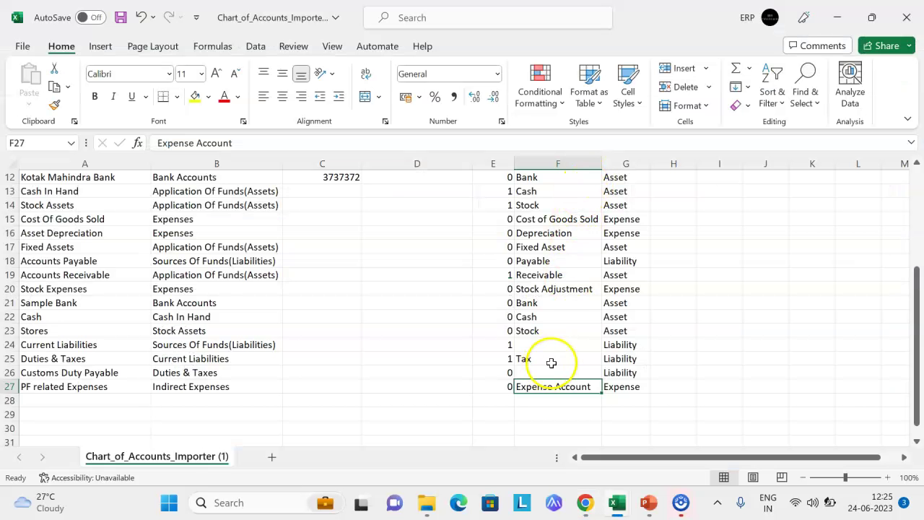
key(alt+Tab)
click(636, 234)
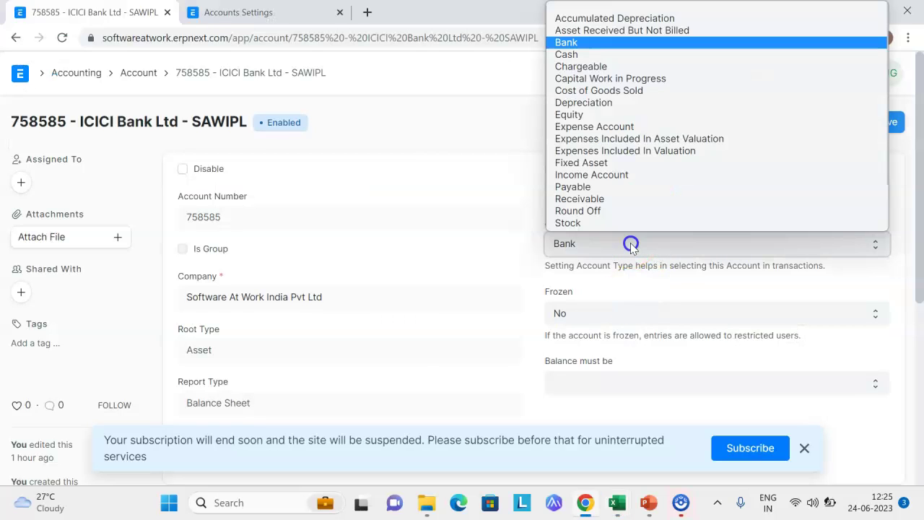
key(alt+Tab)
click(625, 386)
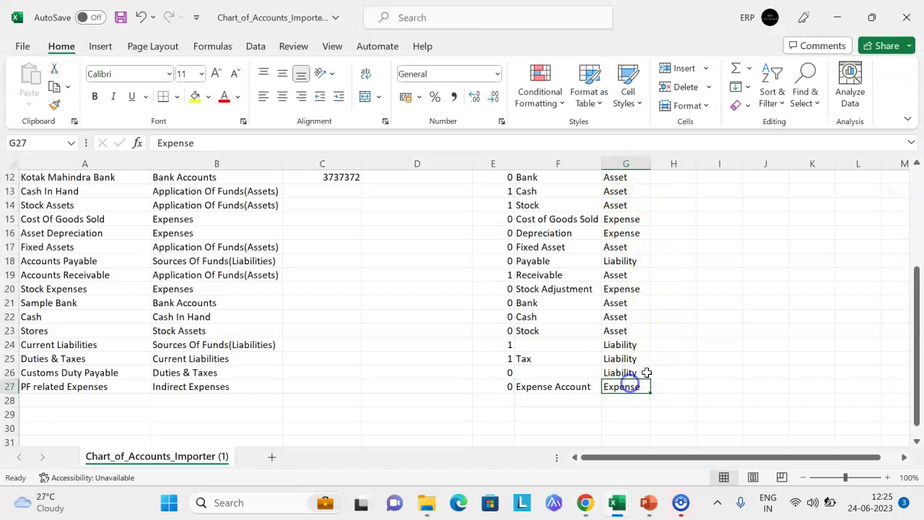
key(alt+Tab)
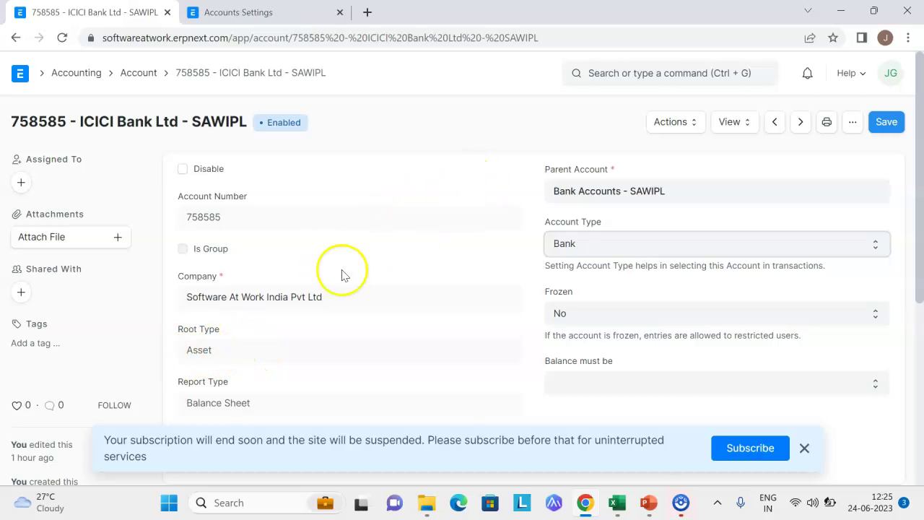
key(alt+Tab)
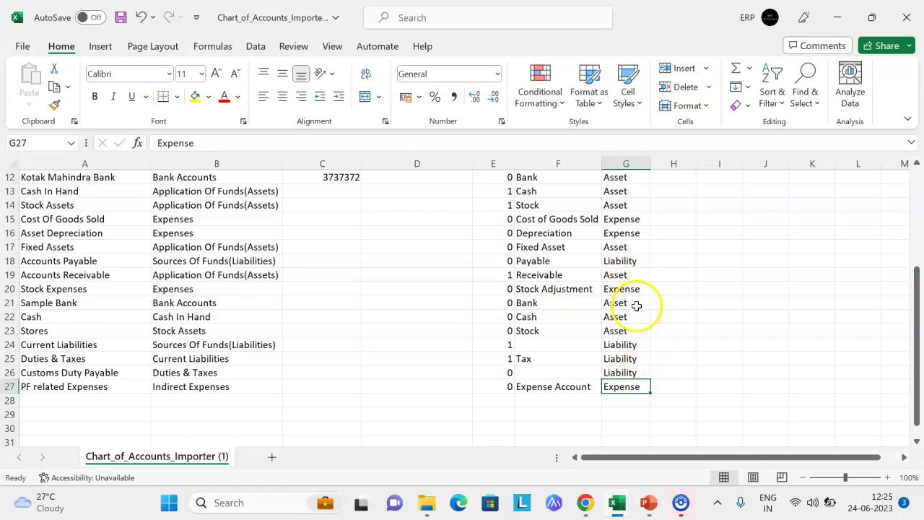
scroll(638, 295, up, 4)
click(637, 218)
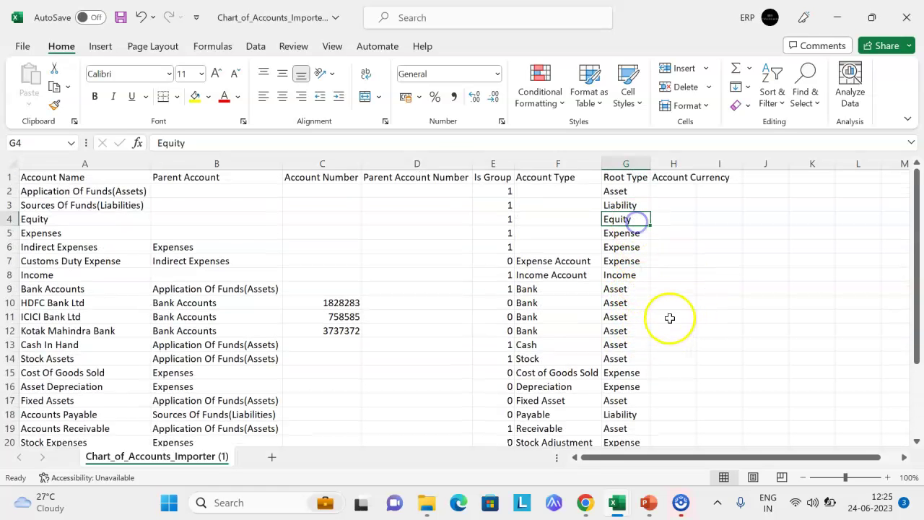
scroll(671, 328, down, 3)
scroll(612, 400, down, 3)
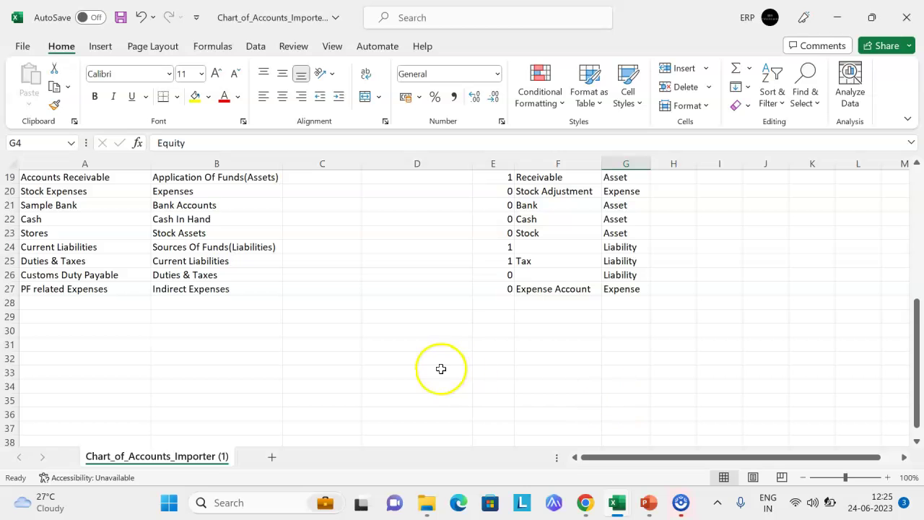
key(alt+Tab)
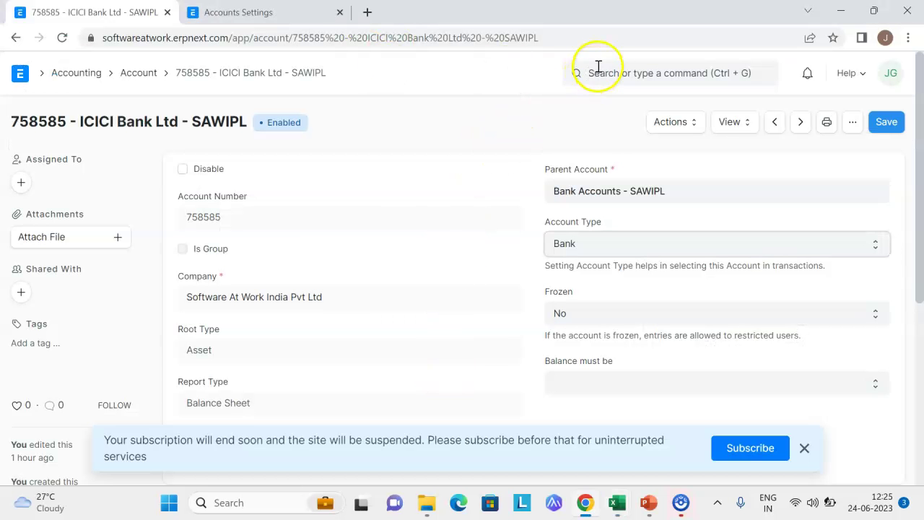
Step: Open the Chart of Accounts Importer through the 'Chart of' search
click(597, 66)
text(Chart of)
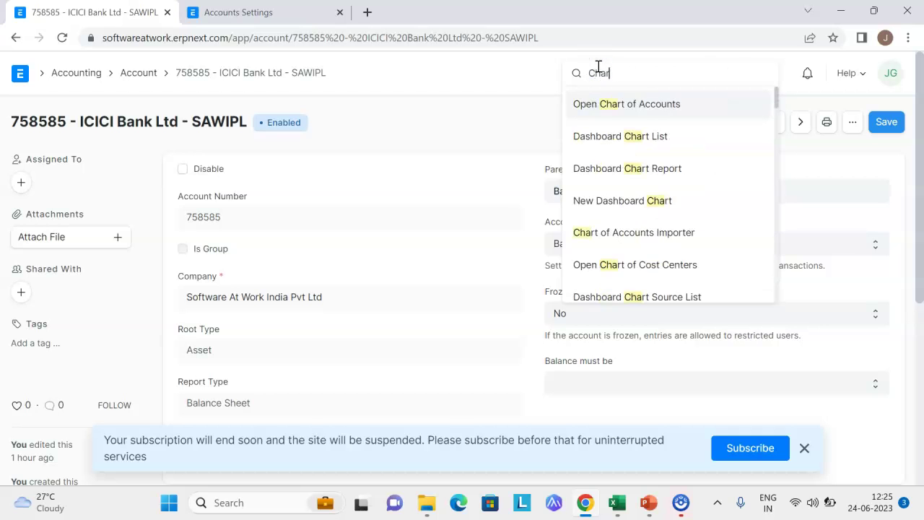
key(Down)
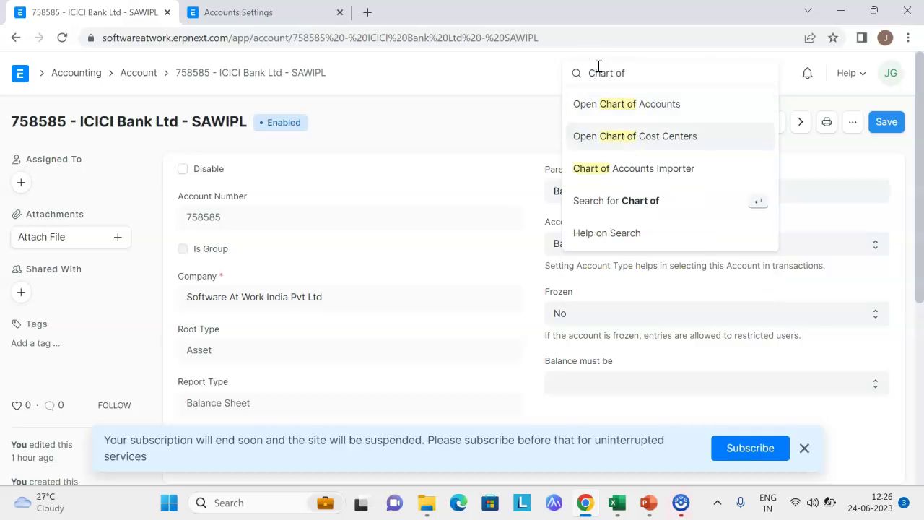
key(Down)
key(Return)
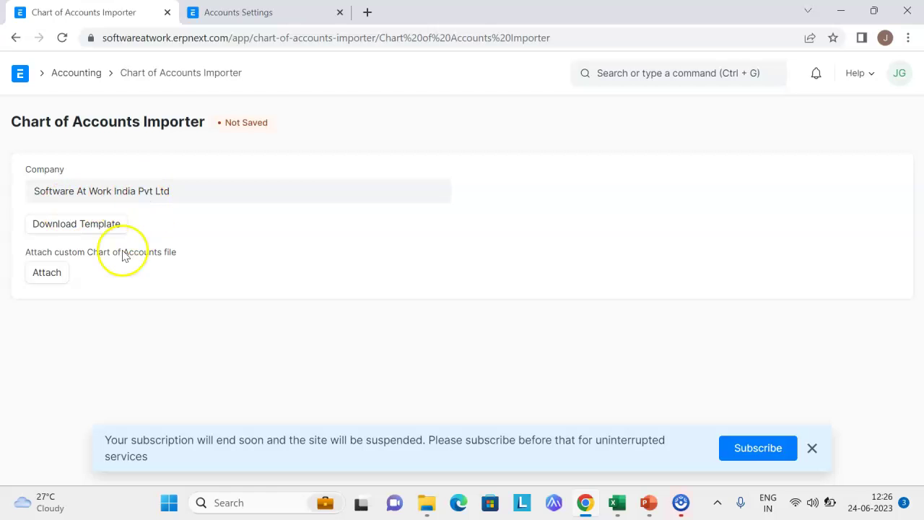
Step: Attach and upload Chart_of_Accounts_Importer (1).csv from this computer
click(49, 274)
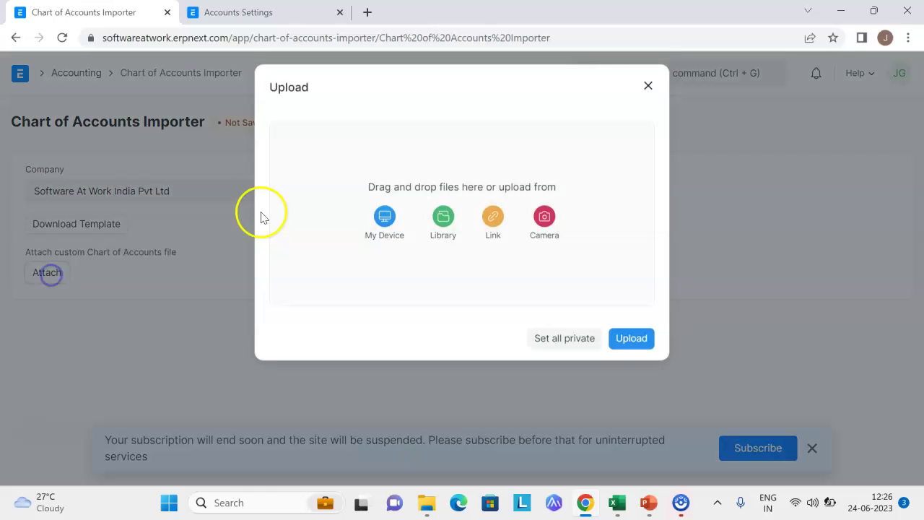
click(370, 225)
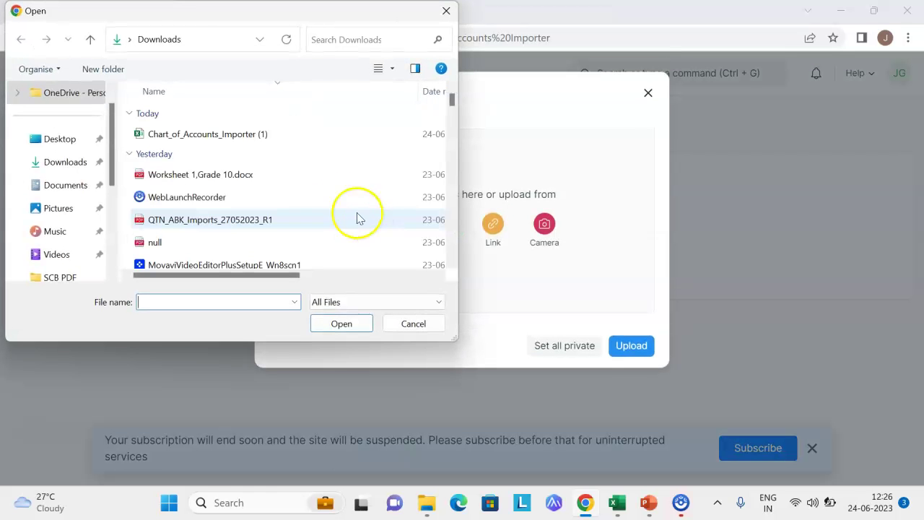
click(209, 136)
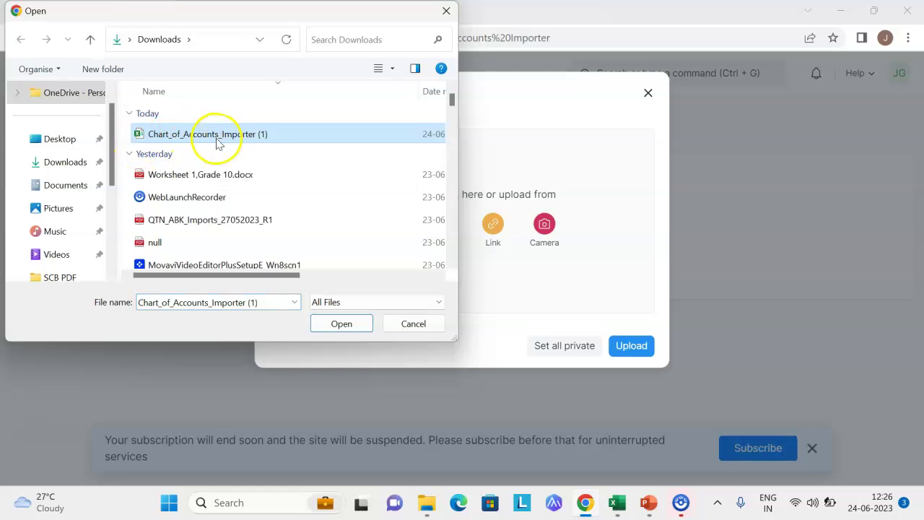
click(346, 325)
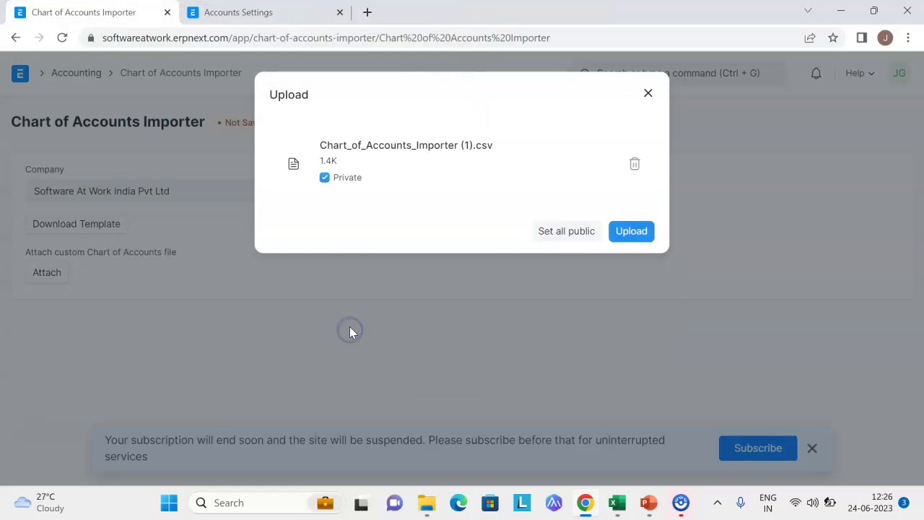
click(629, 231)
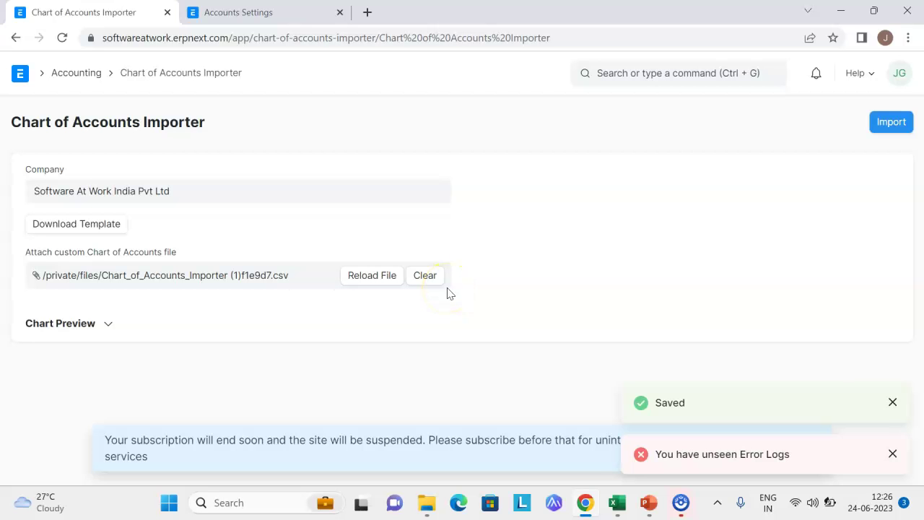
Step: Check the expanded Chart Preview tree, then import the uploaded accounts CSV
click(105, 324)
scroll(144, 311, down, 1)
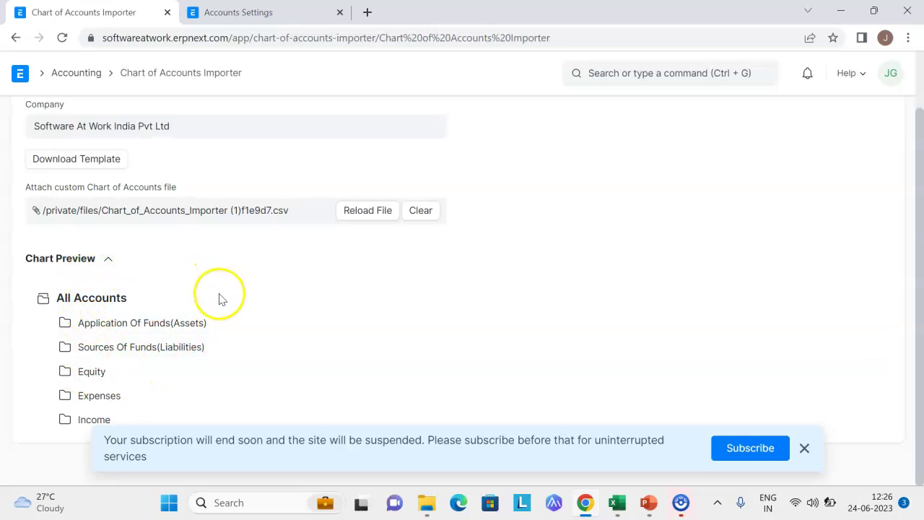
scroll(505, 211, up, 1)
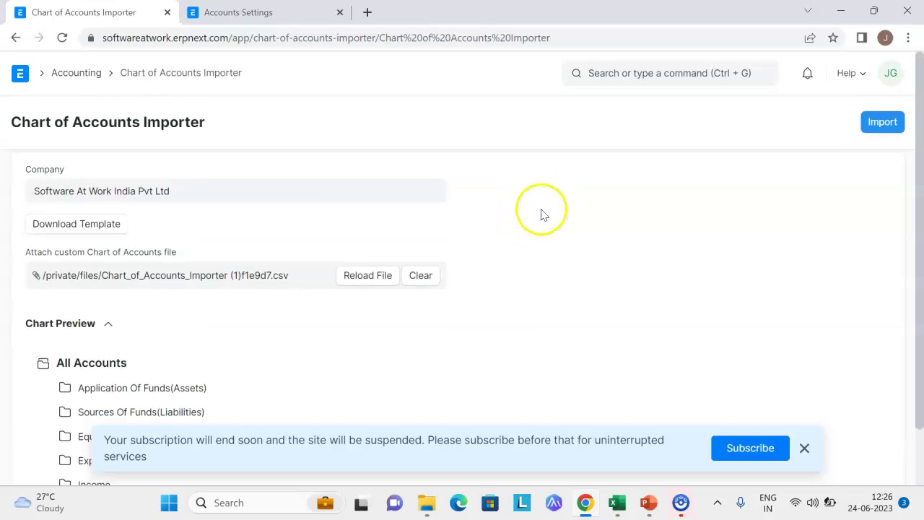
click(882, 123)
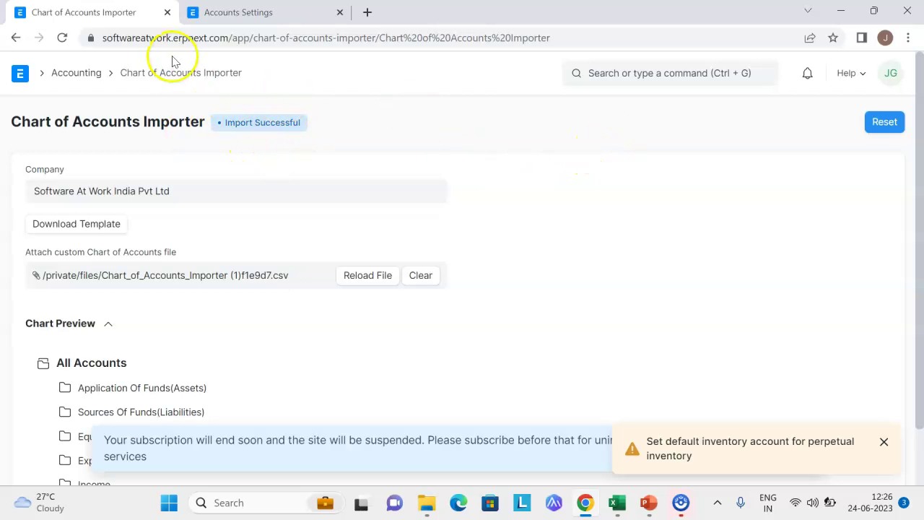
Step: Expand the Chart of Accounts and locate PF related Expenses under Indirect Expenses
click(635, 75)
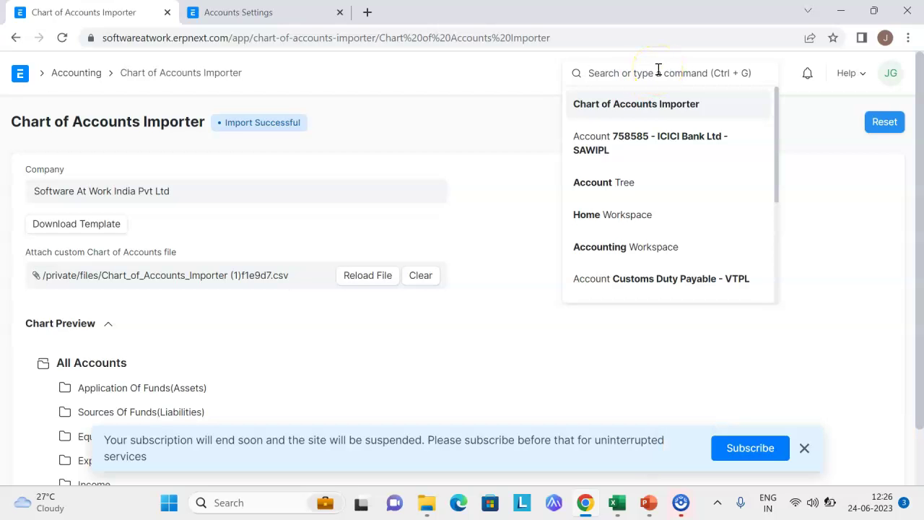
text(Chart)
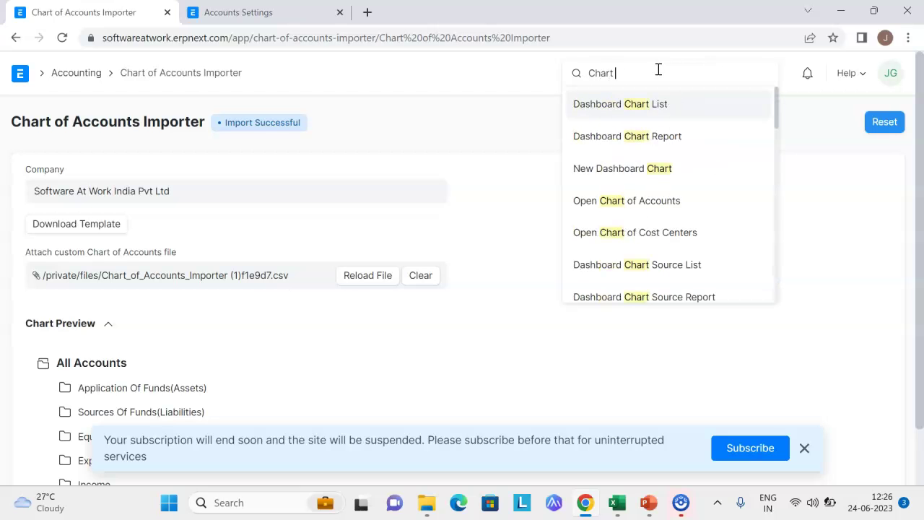
text( of)
key(Return)
click(539, 126)
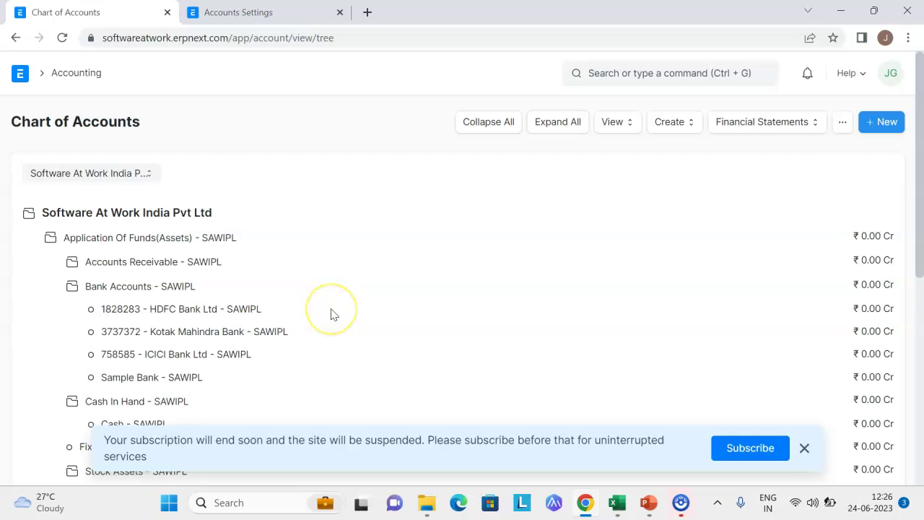
scroll(332, 314, down, 1)
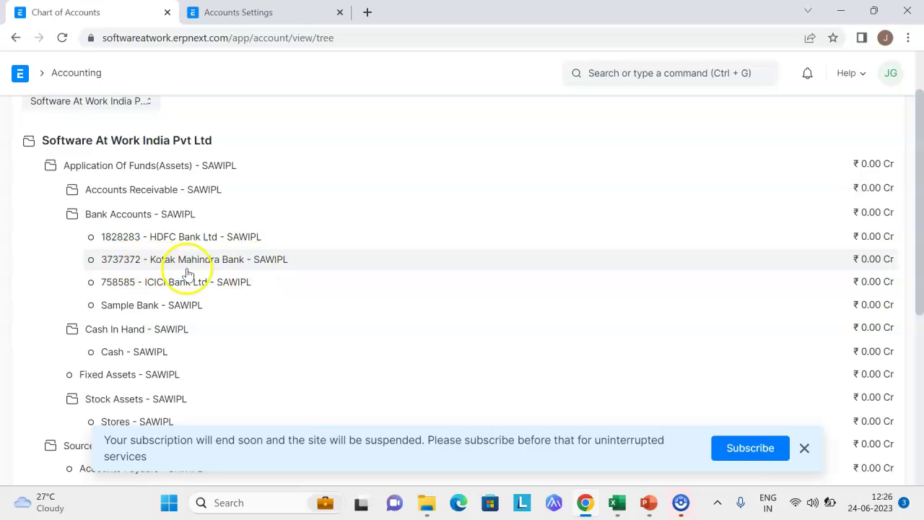
scroll(219, 297, down, 1)
key(ctrl+f)
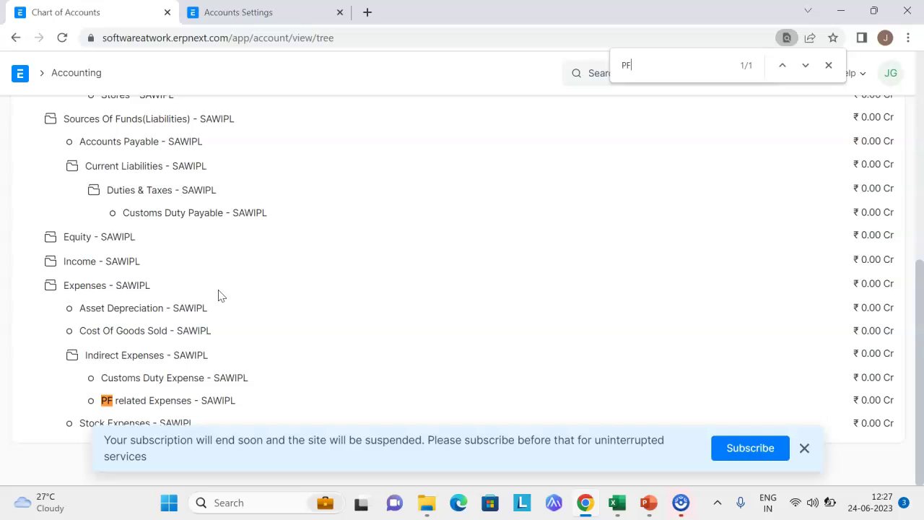
click(138, 356)
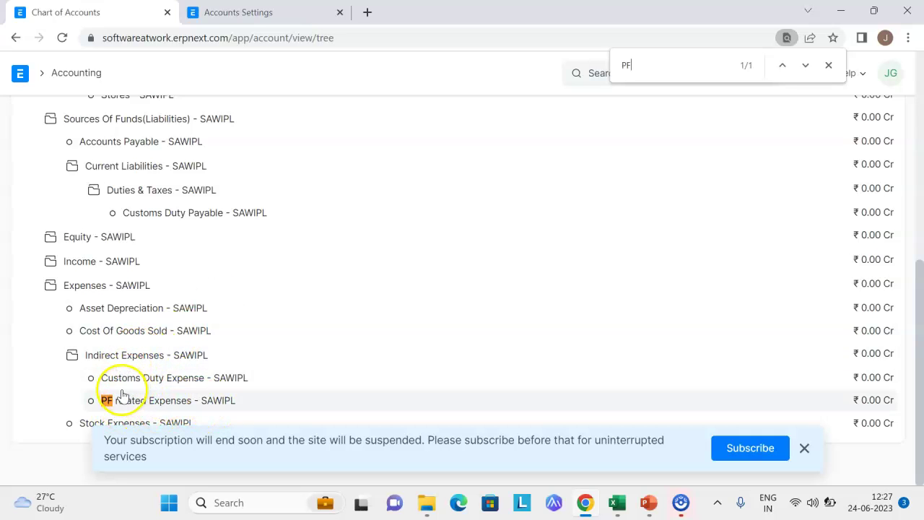
click(174, 396)
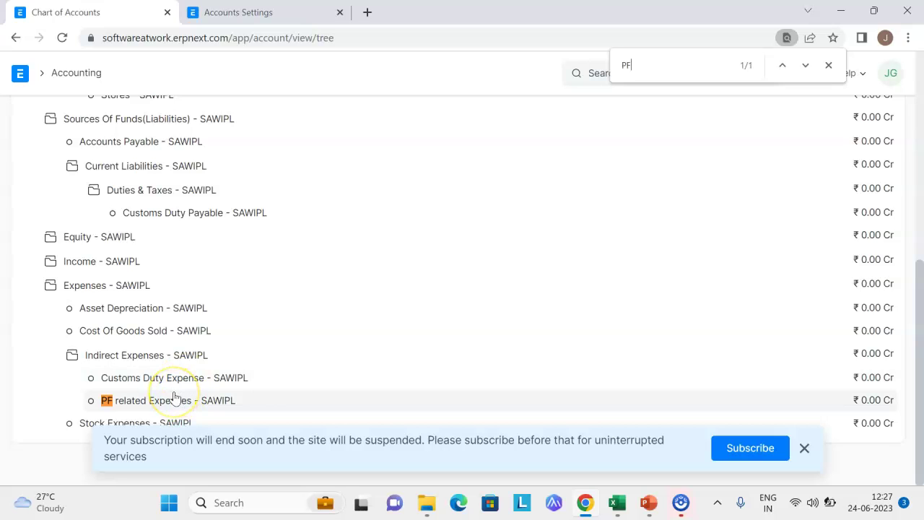
Step: Switch to the PowerPoint slide show and advance two slides
key(alt+Tab)
key(Tab)
key(Tab)
key(Right)
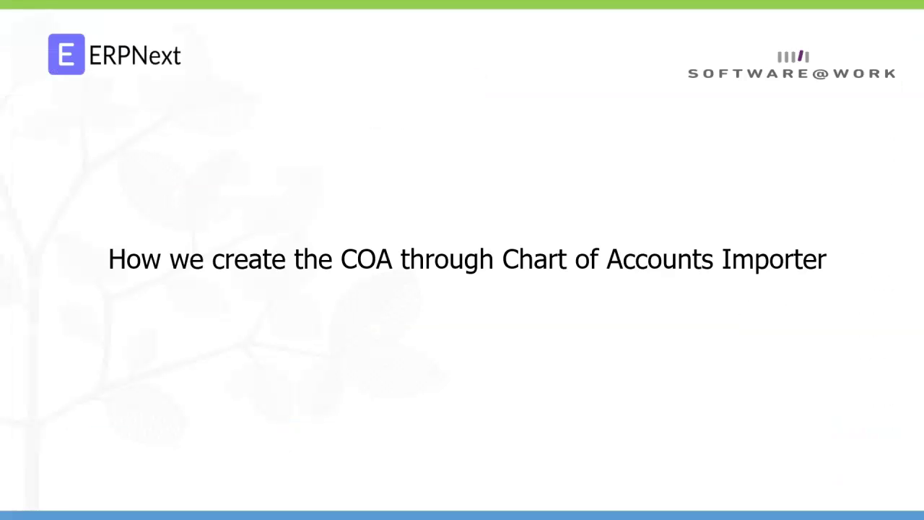
key(Right)
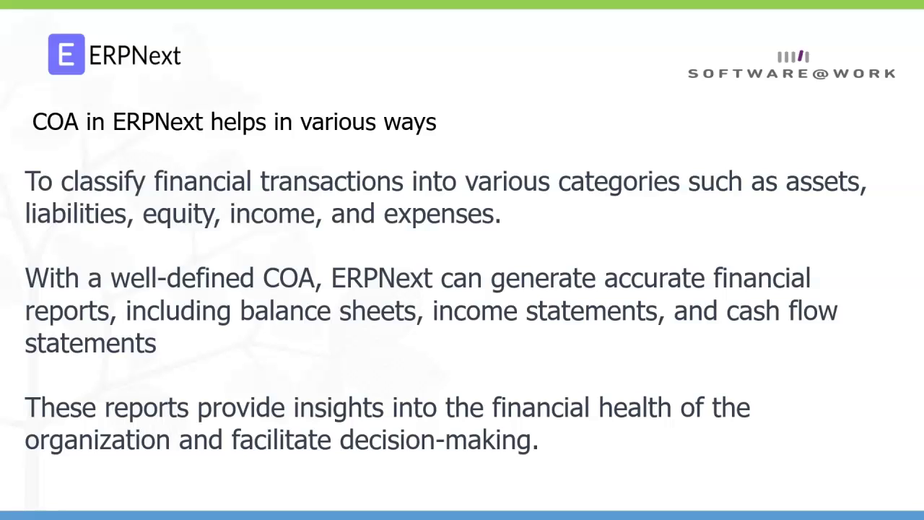